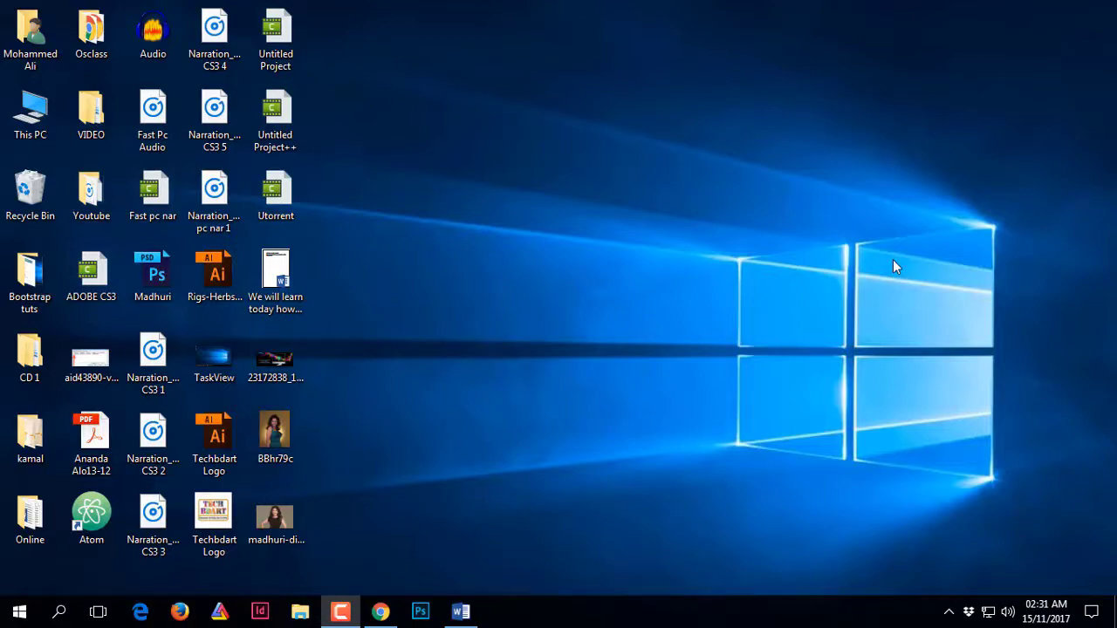
Step: Refresh the Windows desktop and launch Photoshop CC 2017 from the taskbar
{"action": "right_click", "coordinate": [486, 251]}
{"action": "left_click", "coordinate": [524, 300]}
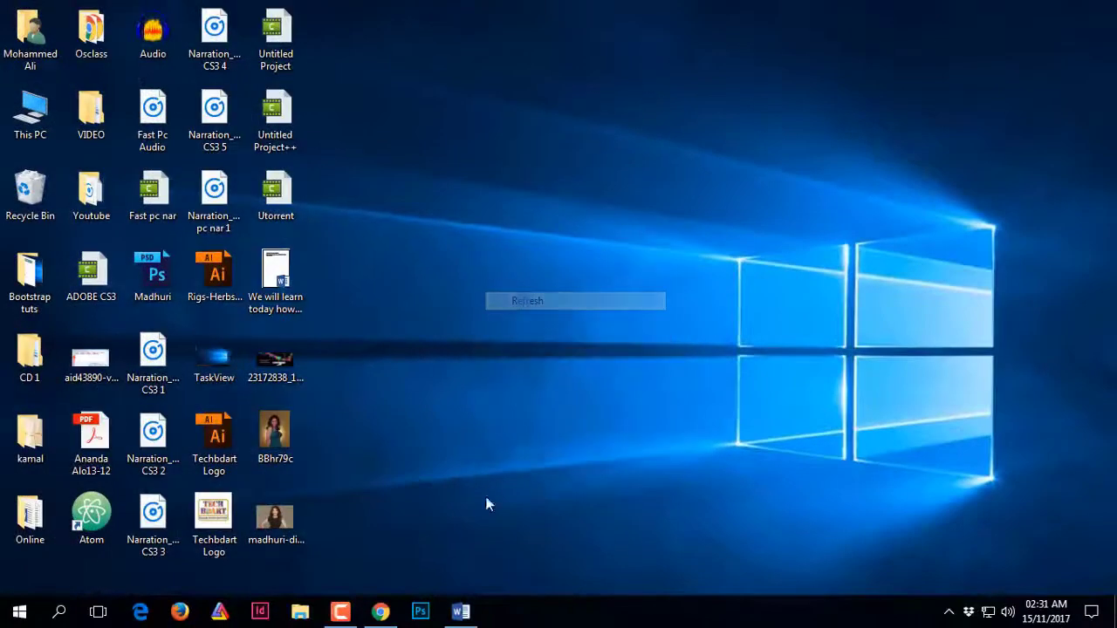
{"action": "left_click", "coordinate": [422, 610]}
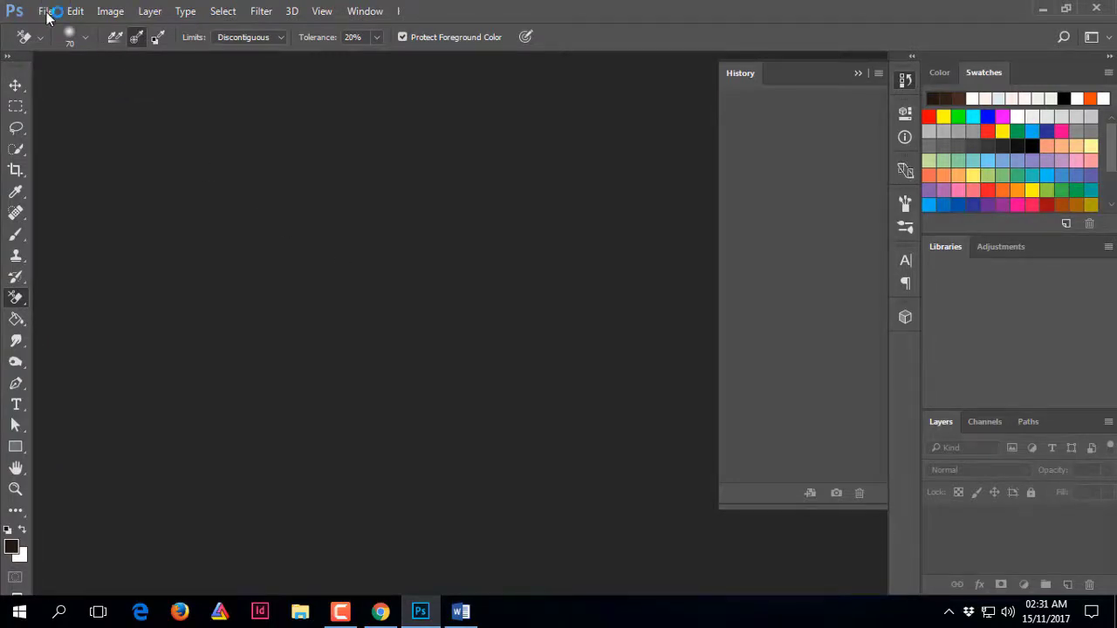
Step: Open the BBhr79c.jpg portrait and duplicate its Background layer as 'Background copy'
{"action": "key", "text": "ctrl+o"}
{"action": "scroll", "coordinate": [319, 266], "scroll_direction": "down", "scroll_amount": 2}
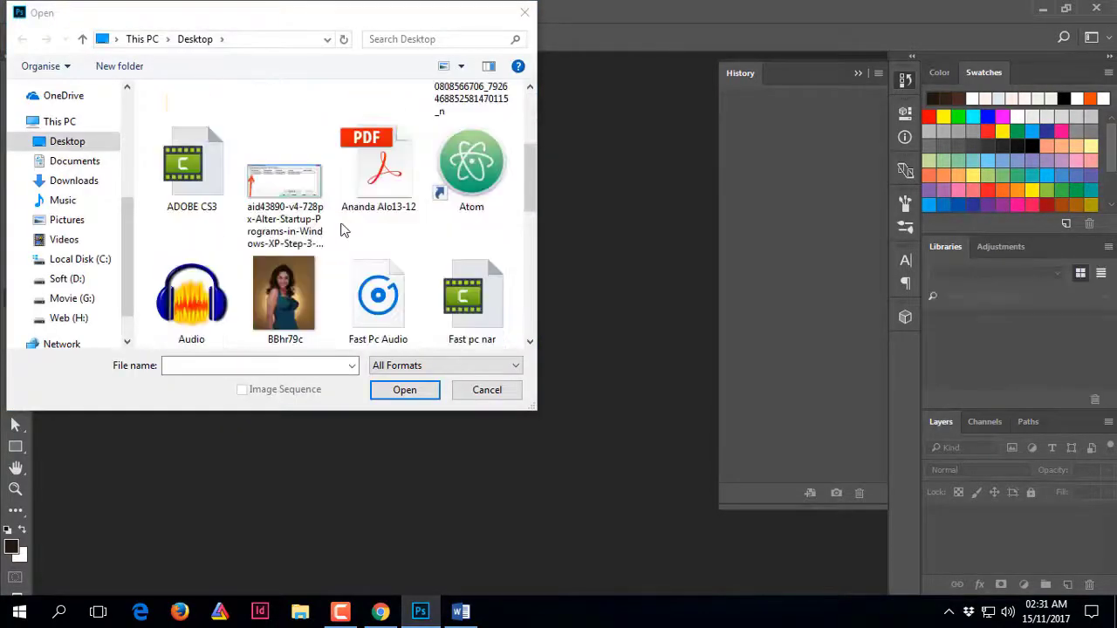
{"action": "left_click", "coordinate": [305, 278]}
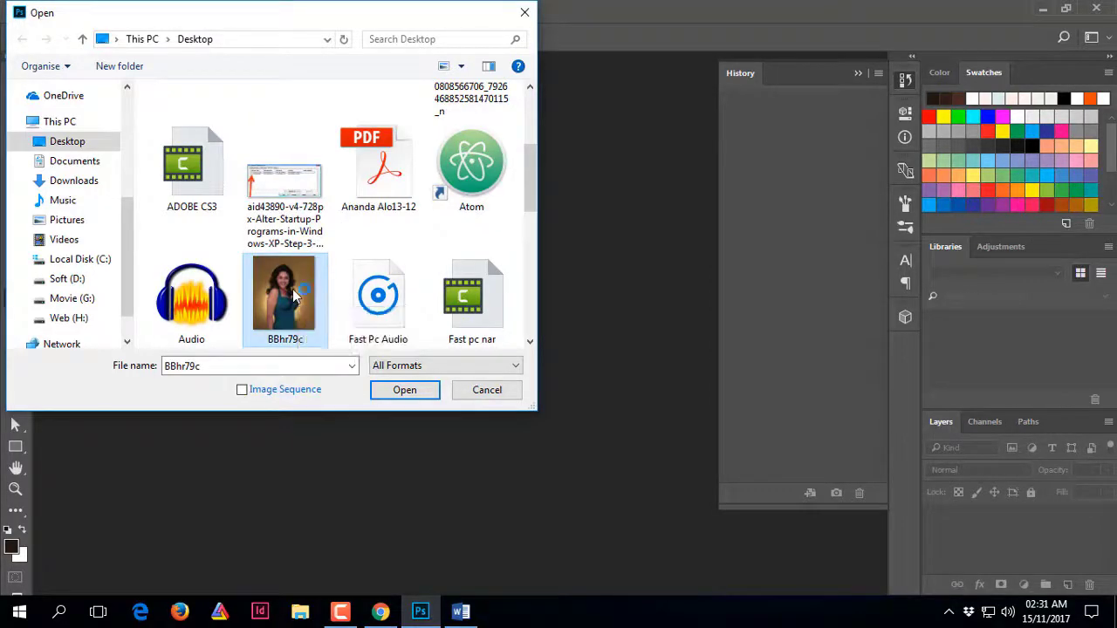
{"action": "double_click", "coordinate": [297, 297]}
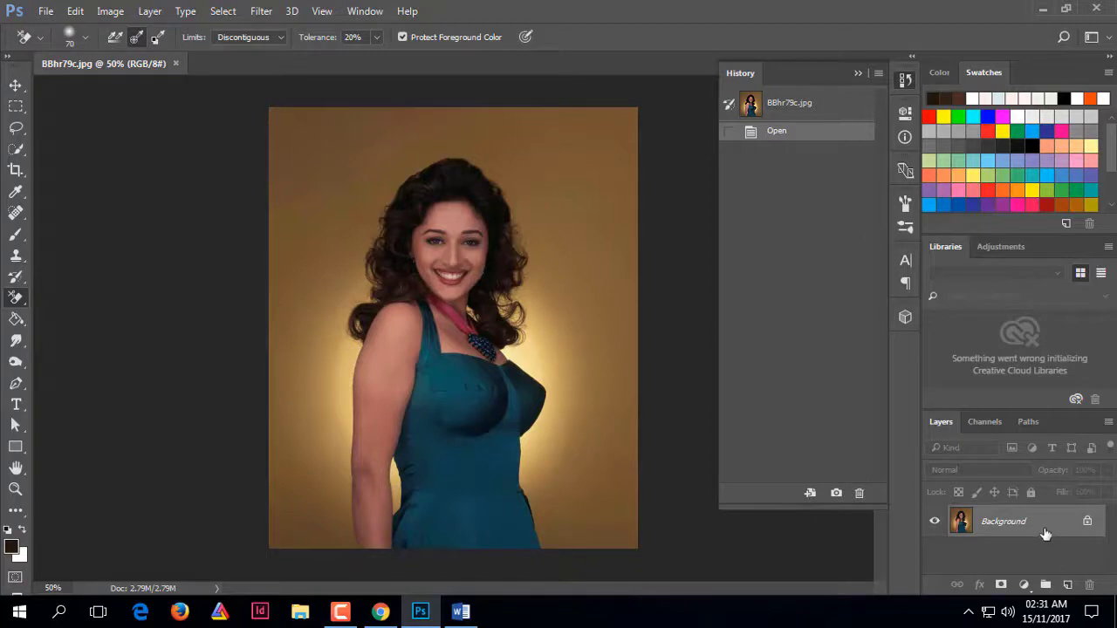
{"action": "left_click_drag", "start_coordinate": [1037, 521], "coordinate": [1068, 584]}
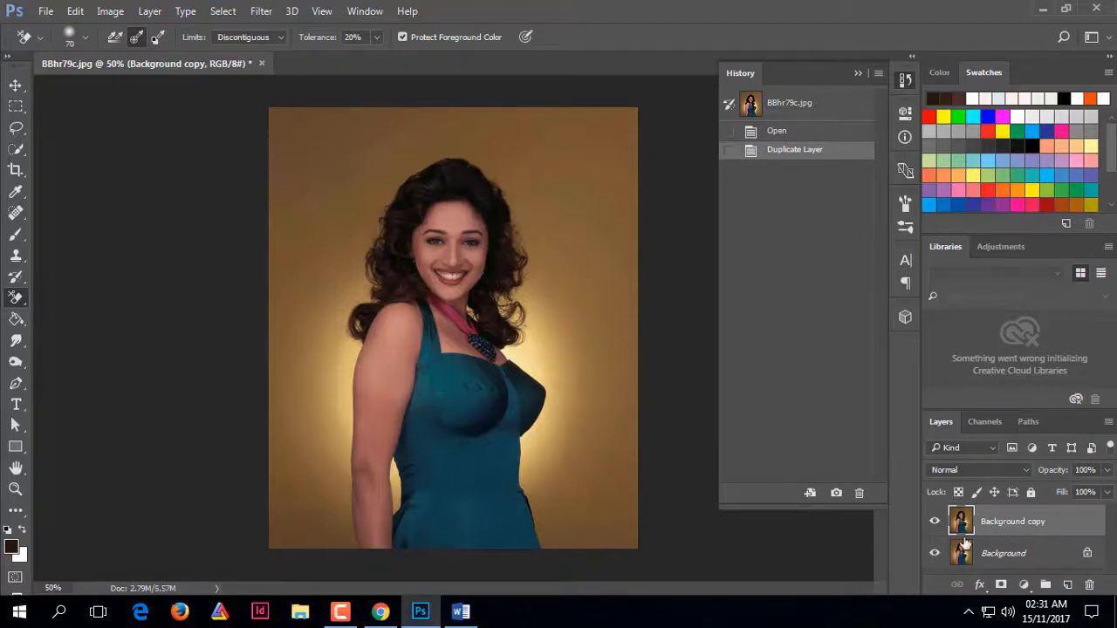
Step: Zoom in on the face and select the Background Eraser Tool with Sampling: Once
{"action": "scroll", "coordinate": [393, 179], "scroll_direction": "up", "scroll_amount": 3}
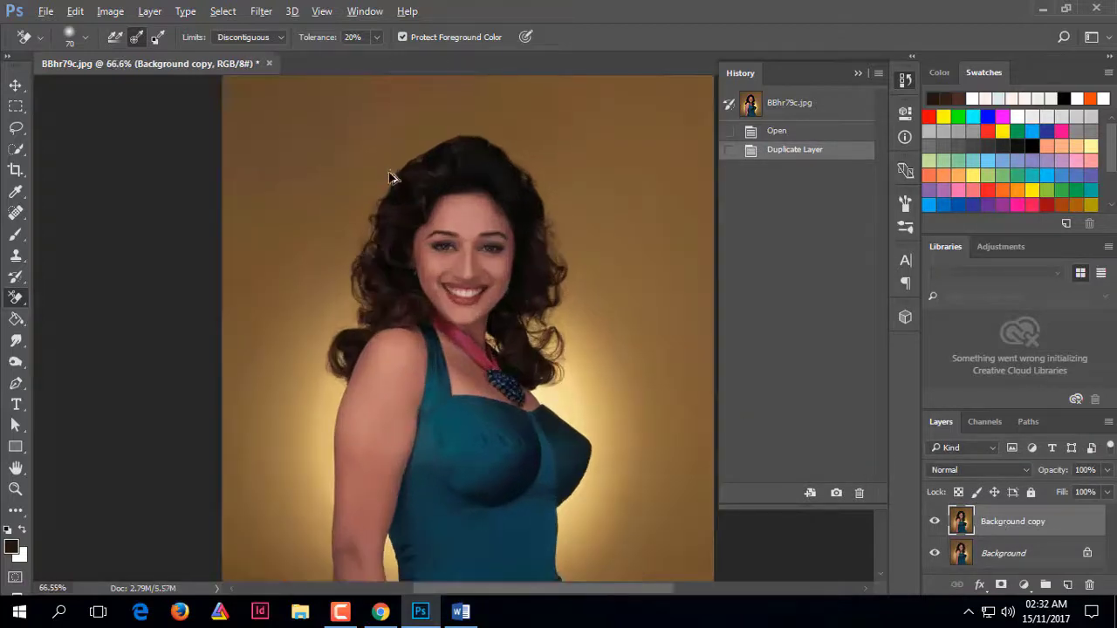
{"action": "scroll", "coordinate": [428, 207], "scroll_direction": "up", "scroll_amount": 2}
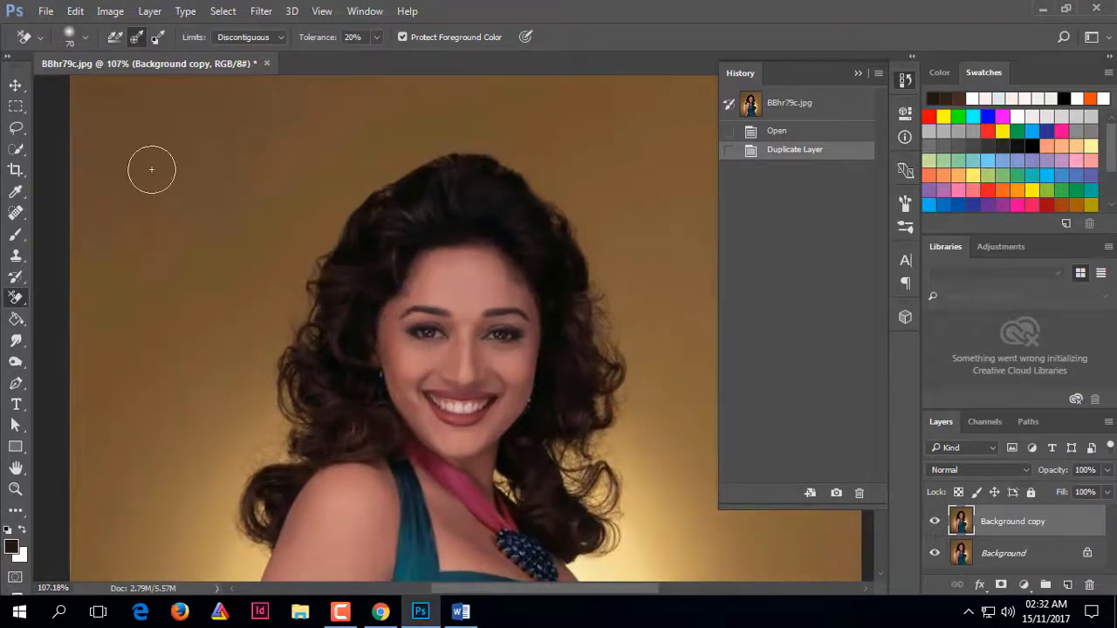
{"action": "left_click", "coordinate": [15, 85]}
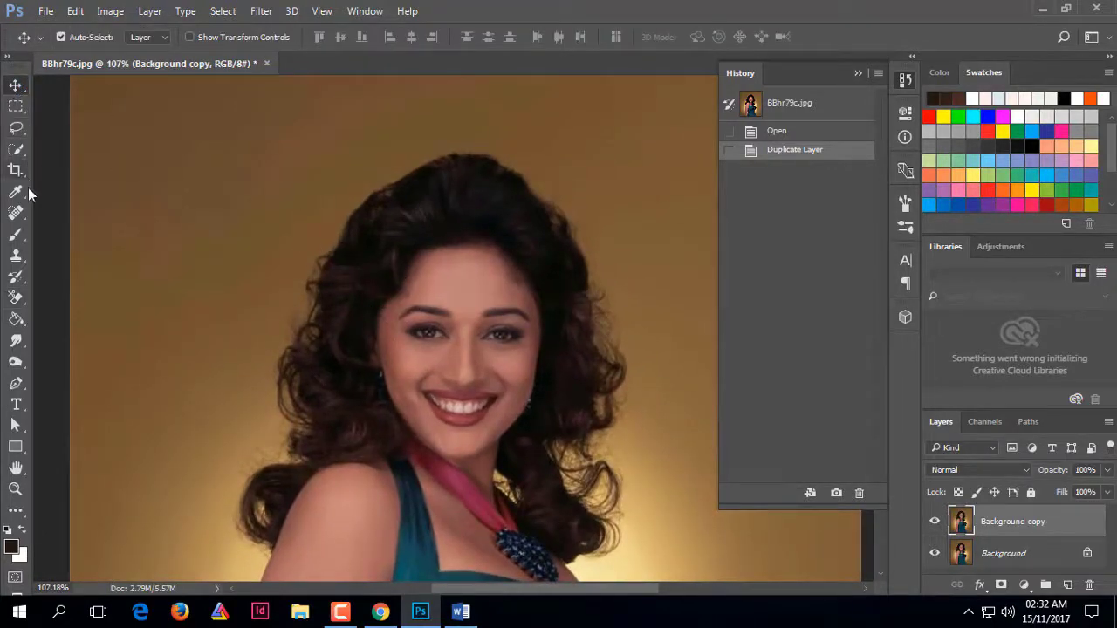
{"action": "left_click", "coordinate": [15, 302]}
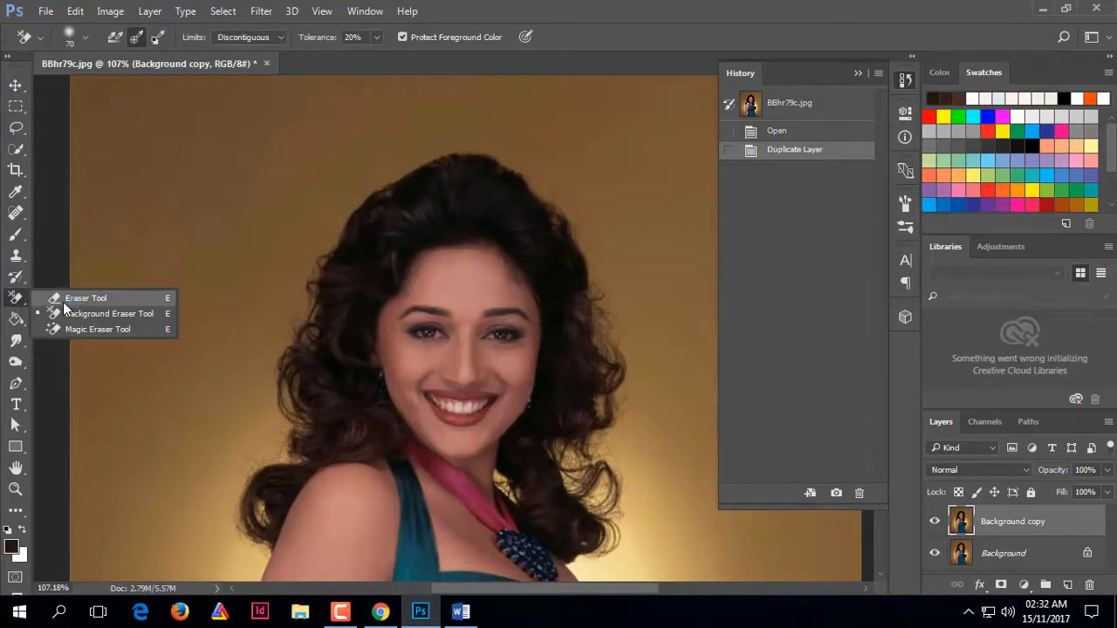
{"action": "left_click", "coordinate": [111, 322]}
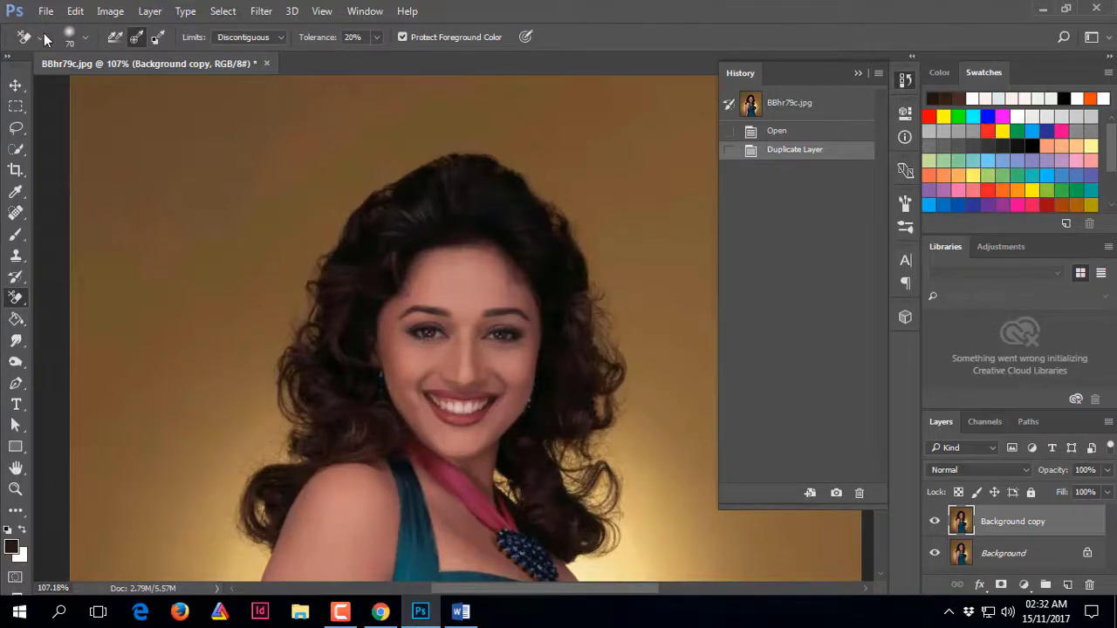
{"action": "left_click", "coordinate": [137, 39]}
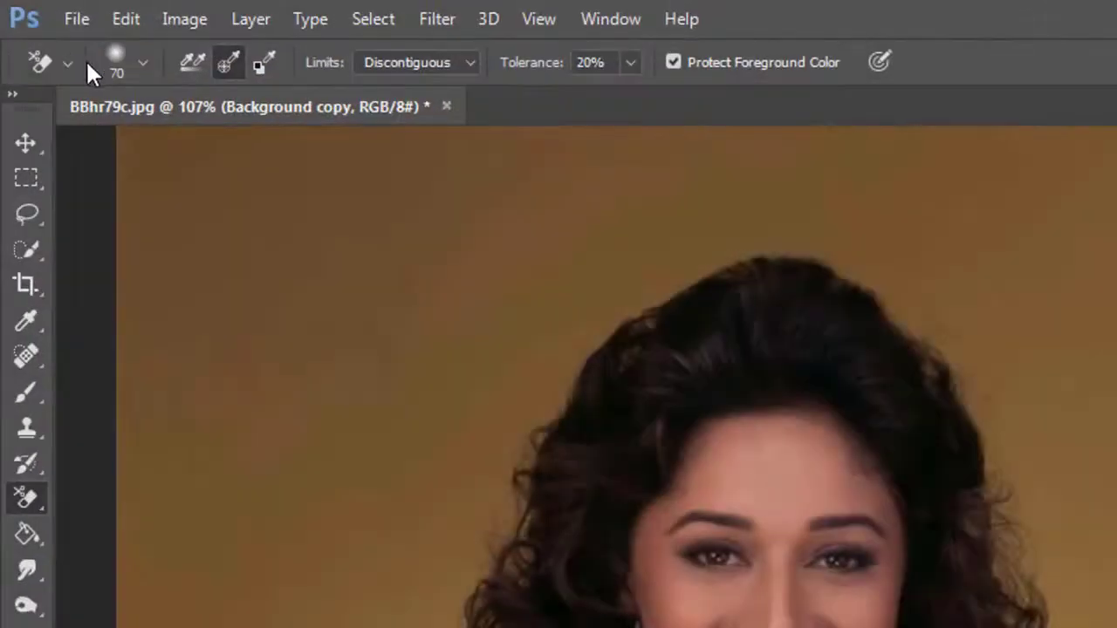
Step: Set the eraser brush to 73 px size, 0% hardness and 20% spacing
{"action": "left_click", "coordinate": [141, 65]}
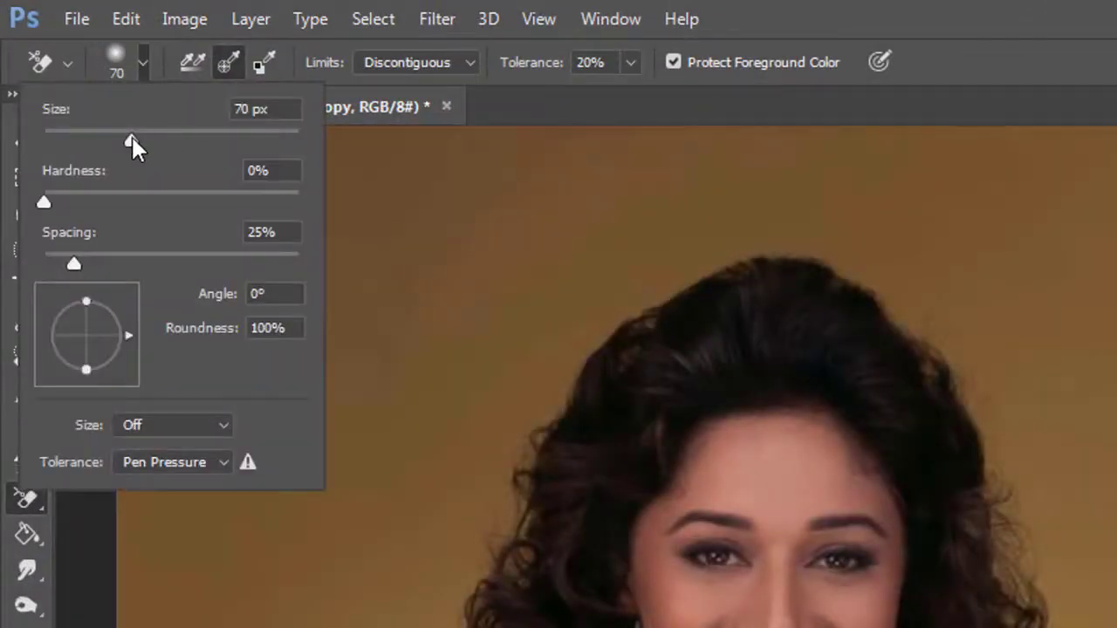
{"action": "mouse_move", "coordinate": [131, 138]}
{"action": "left_mouse_down"}
{"action": "mouse_move", "coordinate": [119, 141]}
{"action": "mouse_move", "coordinate": [137, 143]}
{"action": "left_mouse_up"}
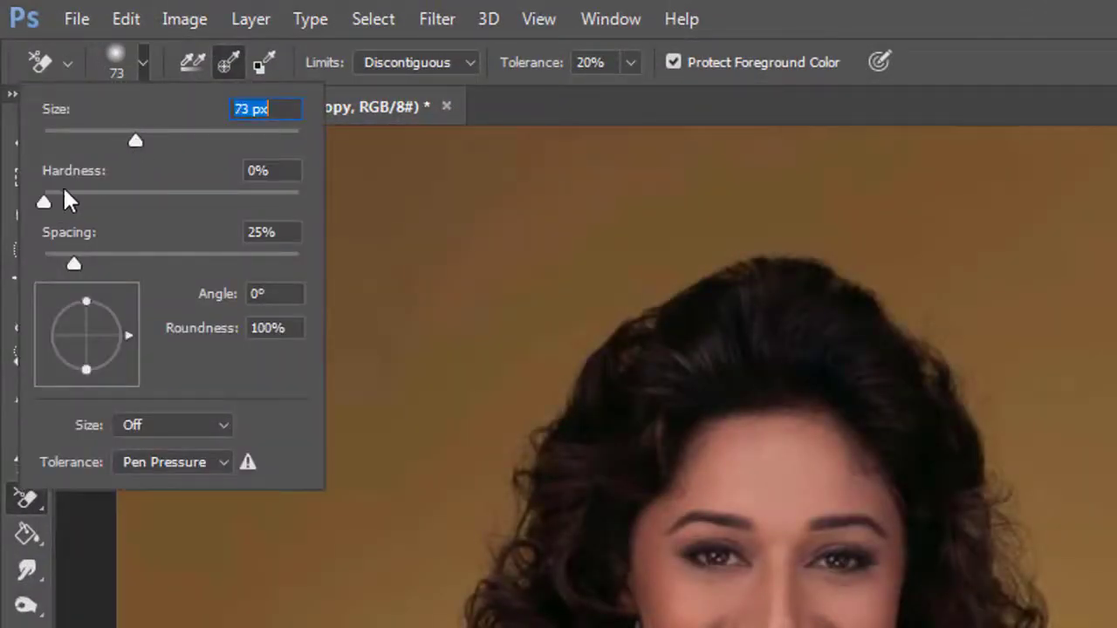
{"action": "left_click_drag", "start_coordinate": [45, 201], "coordinate": [12, 206]}
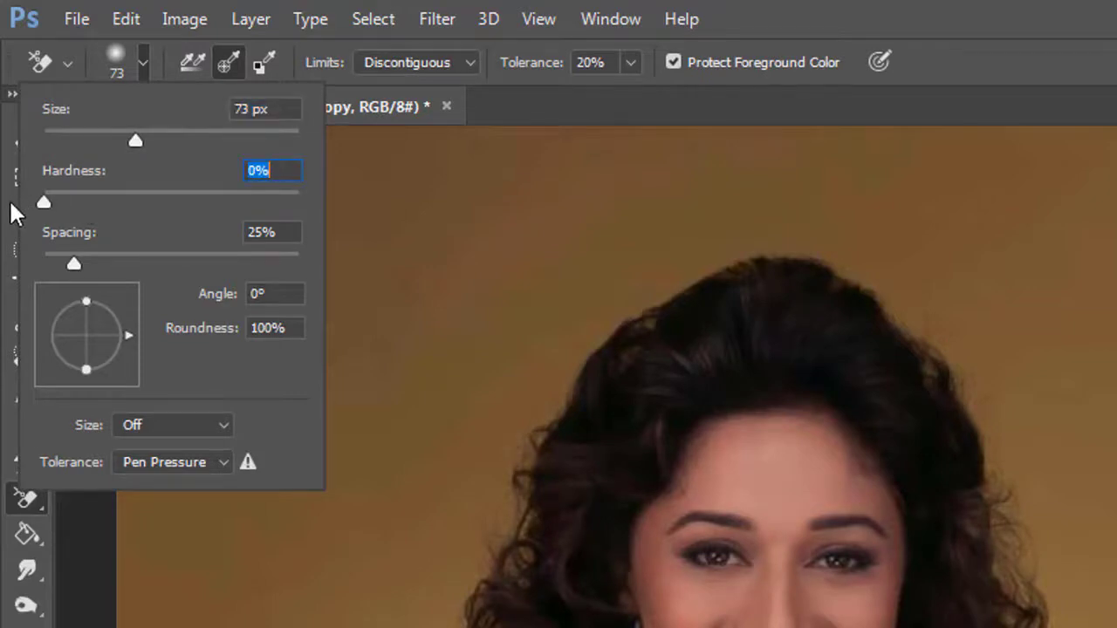
{"action": "left_click_drag", "start_coordinate": [75, 257], "coordinate": [67, 263]}
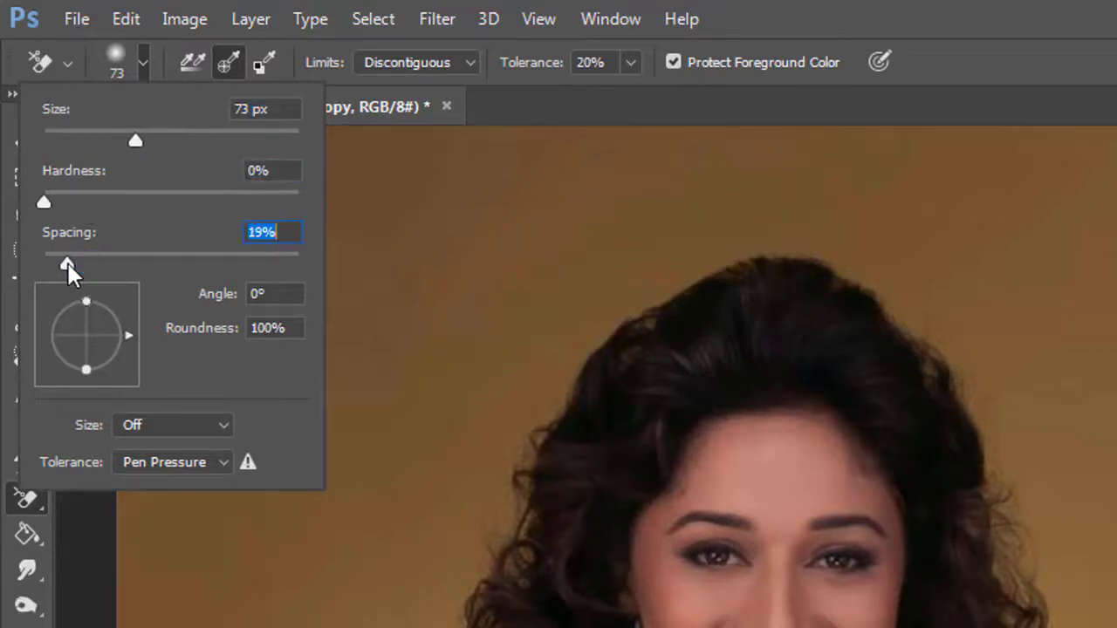
{"action": "type", "text": "20"}
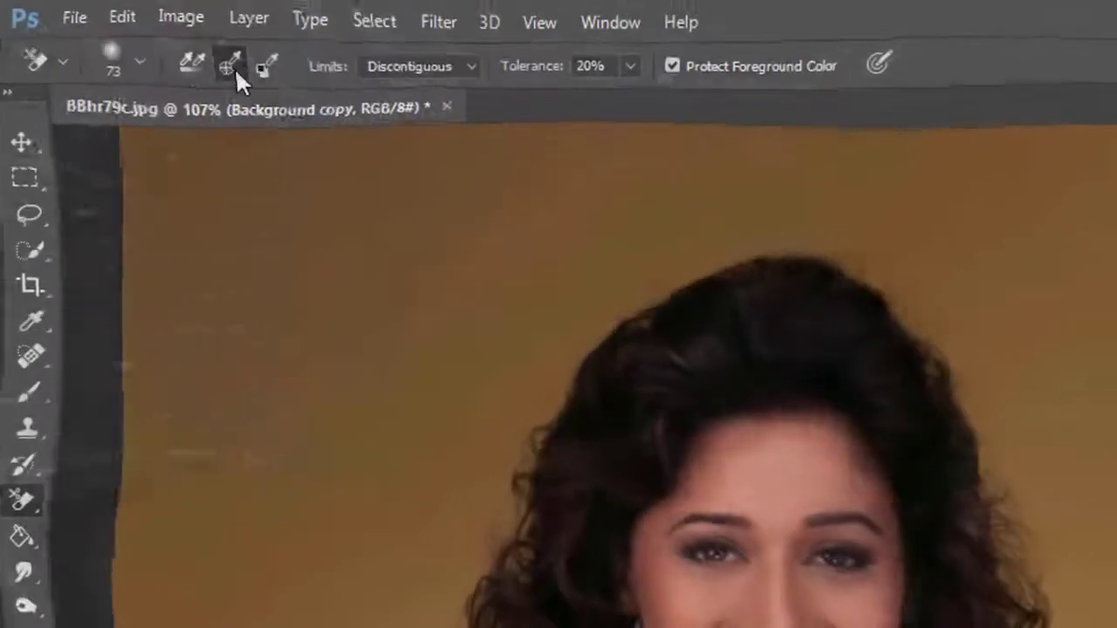
Step: Keep Sampling: Once and Discontiguous limits for the Background Eraser
{"action": "left_click", "coordinate": [231, 65]}
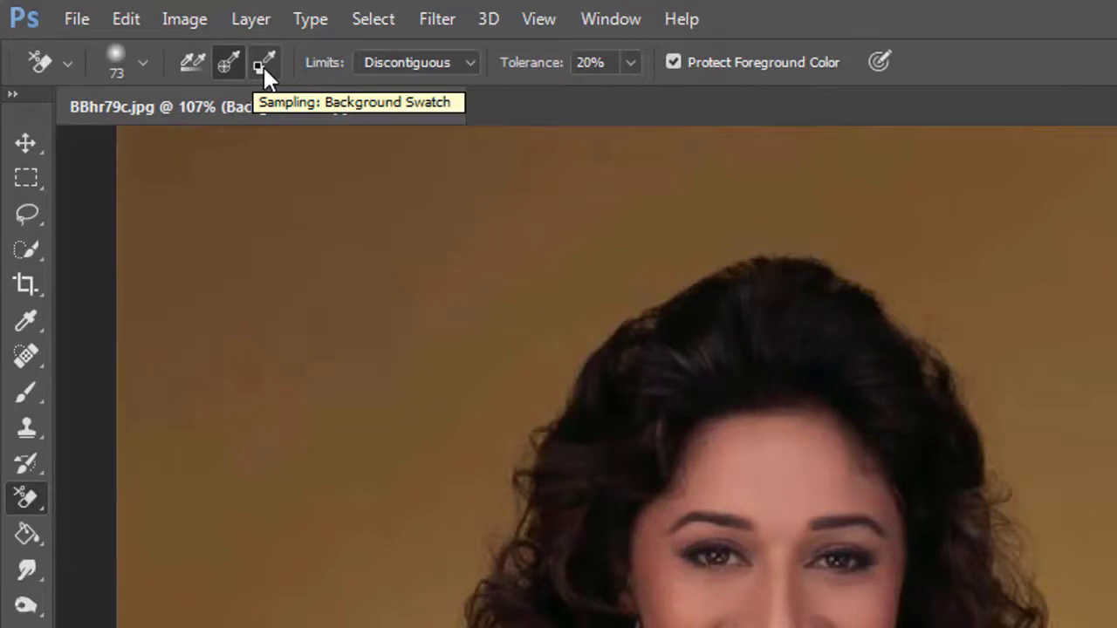
{"action": "left_click", "coordinate": [224, 68]}
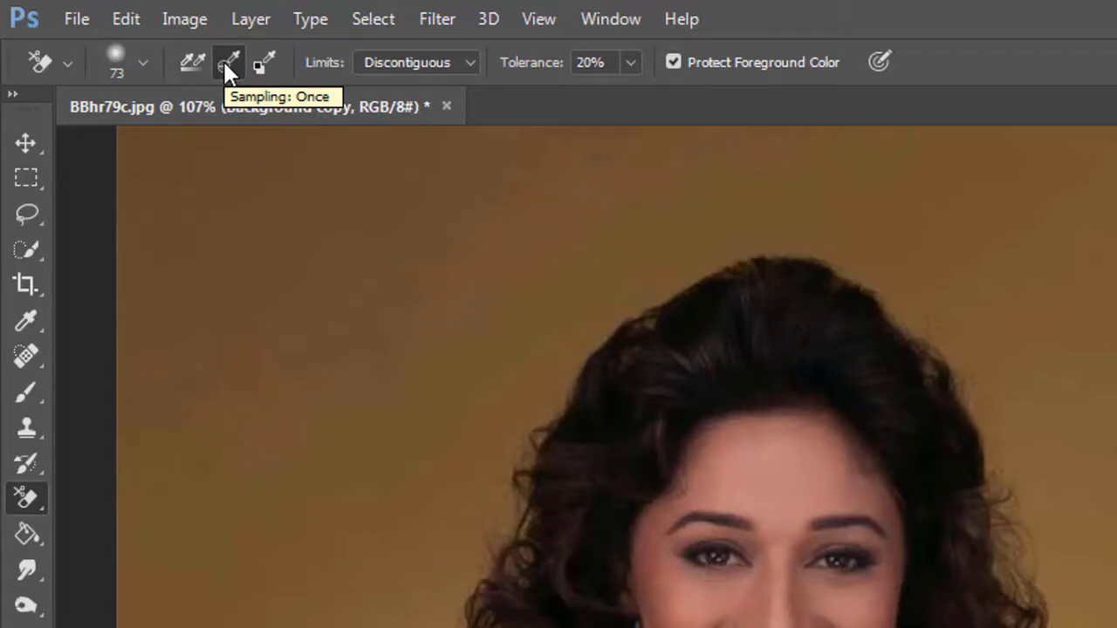
{"action": "left_click", "coordinate": [401, 63]}
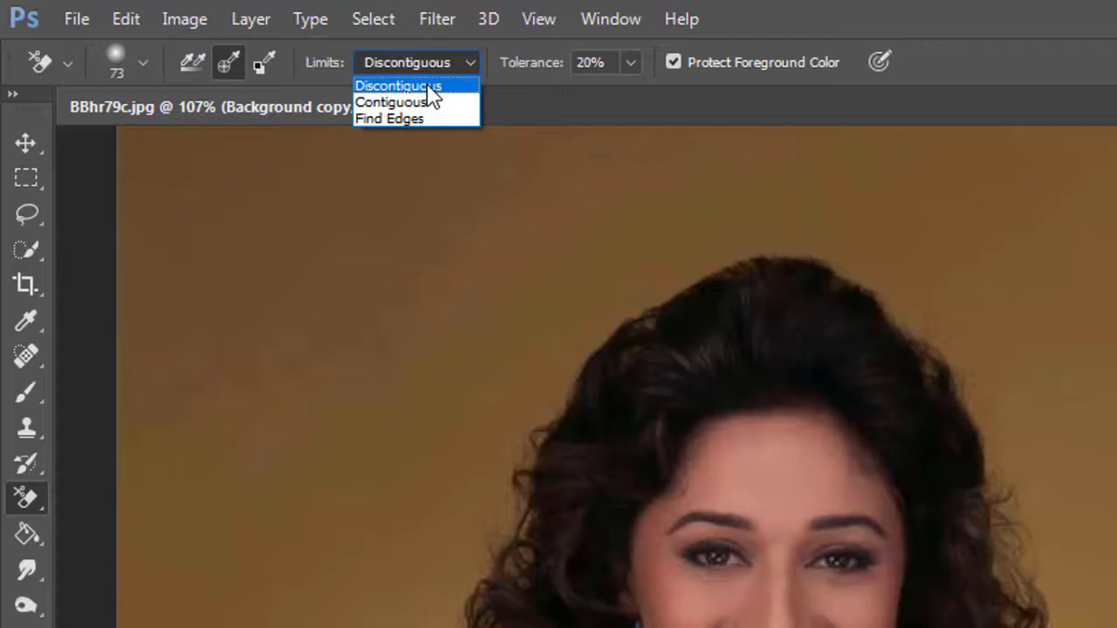
{"action": "left_click", "coordinate": [429, 87]}
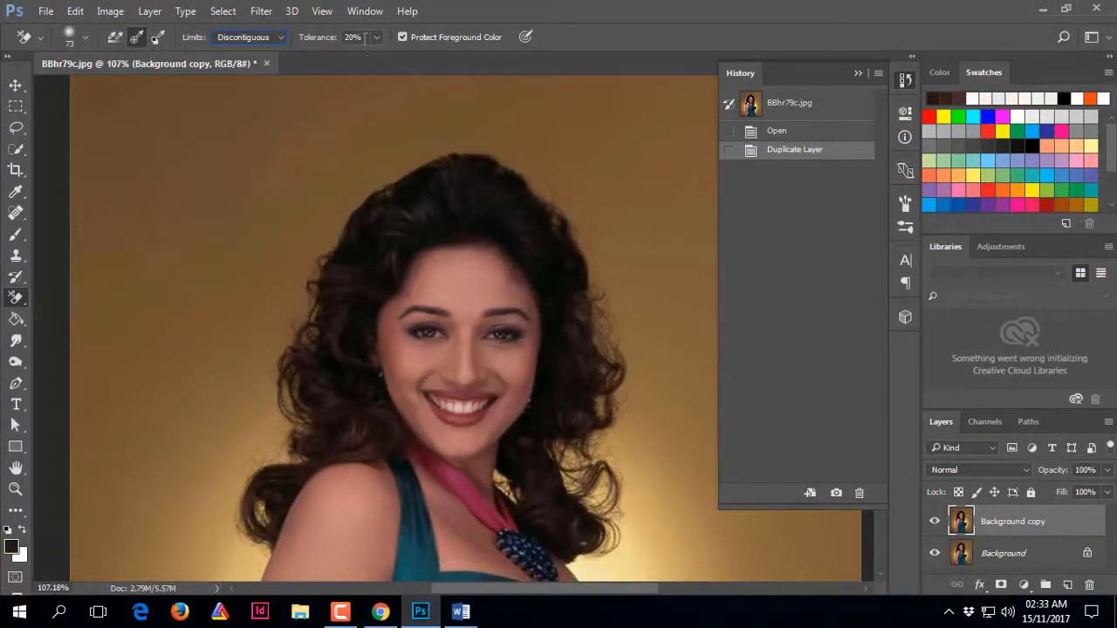
Step: Keep tolerance at 20% and sample the dark hair colour as the protected foreground colour
{"action": "left_click", "coordinate": [377, 38]}
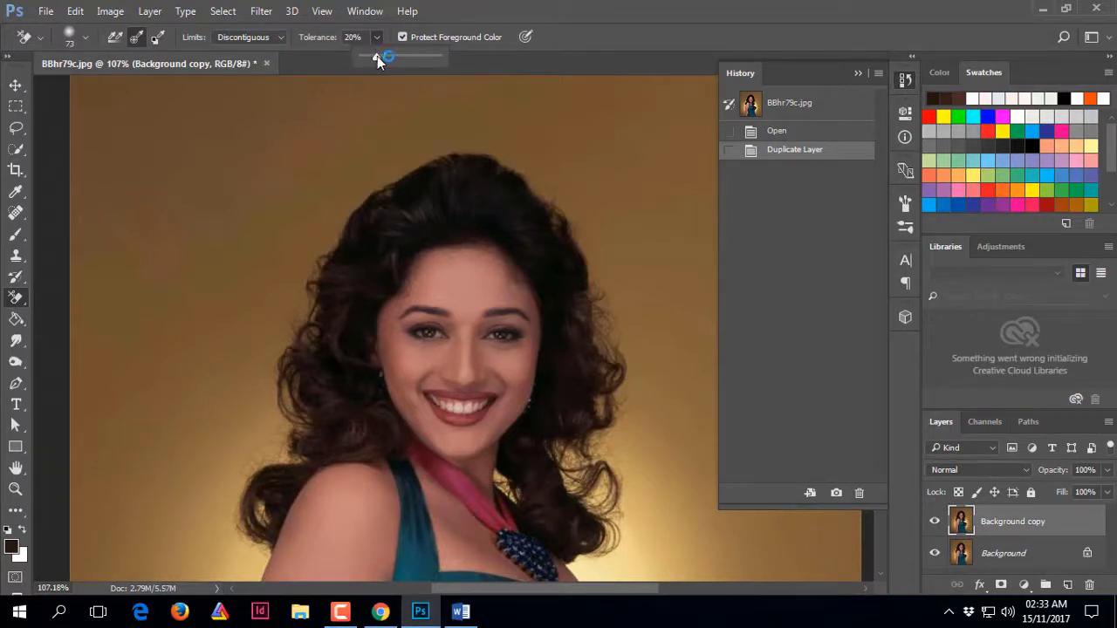
{"action": "left_click", "coordinate": [373, 42]}
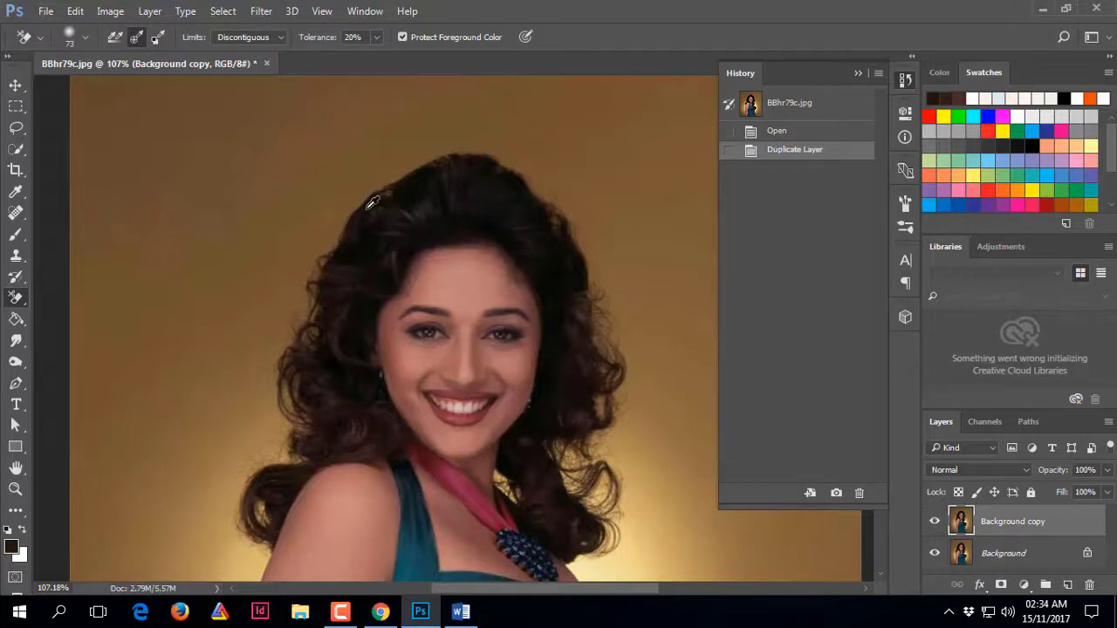
{"action": "left_click", "coordinate": [371, 203], "text": "alt"}
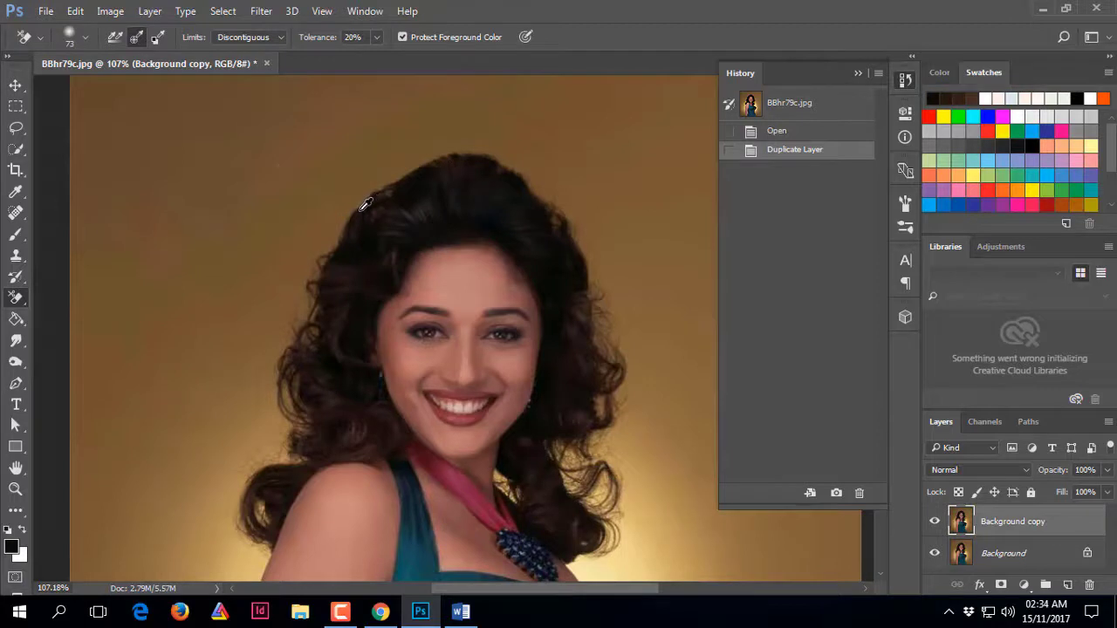
{"action": "left_click", "coordinate": [365, 203], "text": "alt"}
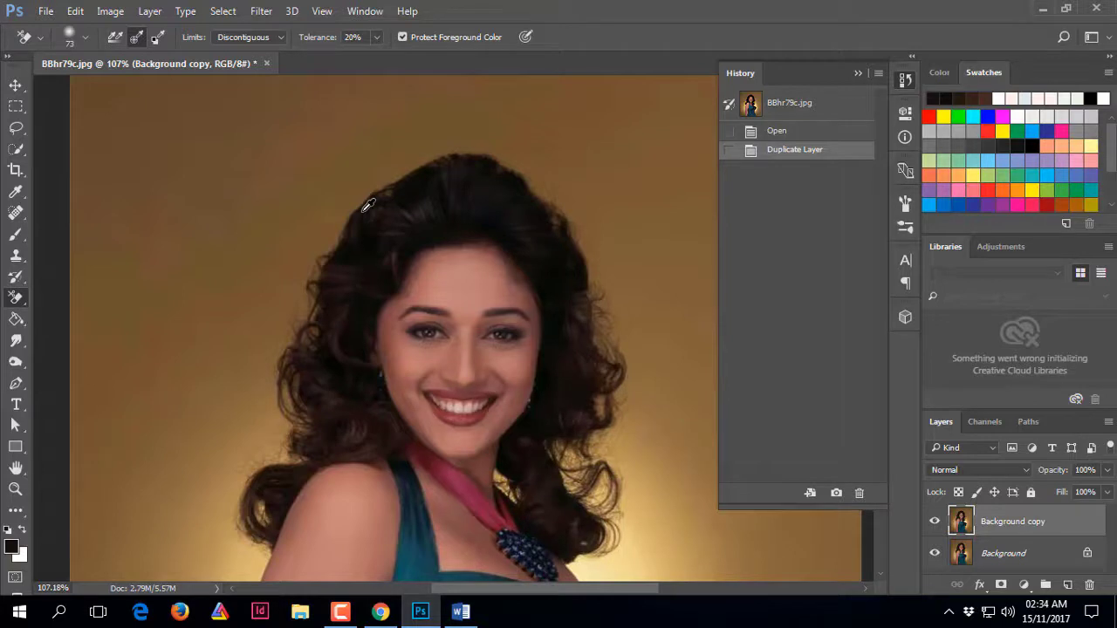
{"action": "left_click", "coordinate": [369, 204], "text": "alt"}
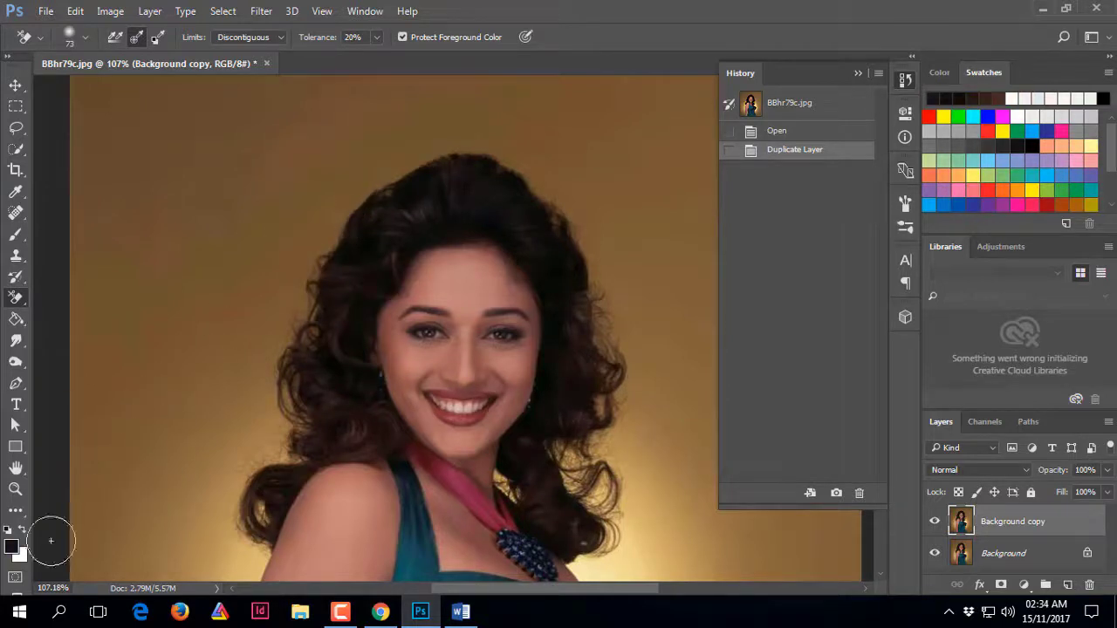
{"action": "left_click", "coordinate": [11, 548]}
Step: Test-erase a background patch, undo it, and hide the original Background layer
{"action": "left_click", "coordinate": [331, 216]}
{"action": "key", "text": "ctrl+z"}
{"action": "left_click", "coordinate": [934, 553]}
Step: Erase the brown backdrop beside and along the right and lower-right hair edge in six strokes
{"action": "mouse_move", "coordinate": [326, 219]}
{"action": "left_mouse_down"}
{"action": "mouse_move", "coordinate": [284, 295]}
{"action": "mouse_move", "coordinate": [283, 332]}
{"action": "mouse_move", "coordinate": [296, 346]}
{"action": "mouse_move", "coordinate": [259, 374]}
{"action": "mouse_move", "coordinate": [280, 403]}
{"action": "mouse_move", "coordinate": [274, 412]}
{"action": "mouse_move", "coordinate": [269, 314]}
{"action": "mouse_move", "coordinate": [307, 220]}
{"action": "mouse_move", "coordinate": [345, 172]}
{"action": "mouse_move", "coordinate": [451, 129]}
{"action": "mouse_move", "coordinate": [489, 122]}
{"action": "mouse_move", "coordinate": [481, 128]}
{"action": "mouse_move", "coordinate": [553, 166]}
{"action": "mouse_move", "coordinate": [623, 292]}
{"action": "mouse_move", "coordinate": [630, 367]}
{"action": "left_mouse_up"}
{"action": "mouse_move", "coordinate": [621, 408]}
{"action": "left_mouse_down"}
{"action": "mouse_move", "coordinate": [584, 458]}
{"action": "mouse_move", "coordinate": [586, 484]}
{"action": "mouse_move", "coordinate": [621, 445]}
{"action": "mouse_move", "coordinate": [599, 457]}
{"action": "mouse_move", "coordinate": [589, 446]}
{"action": "left_mouse_up"}
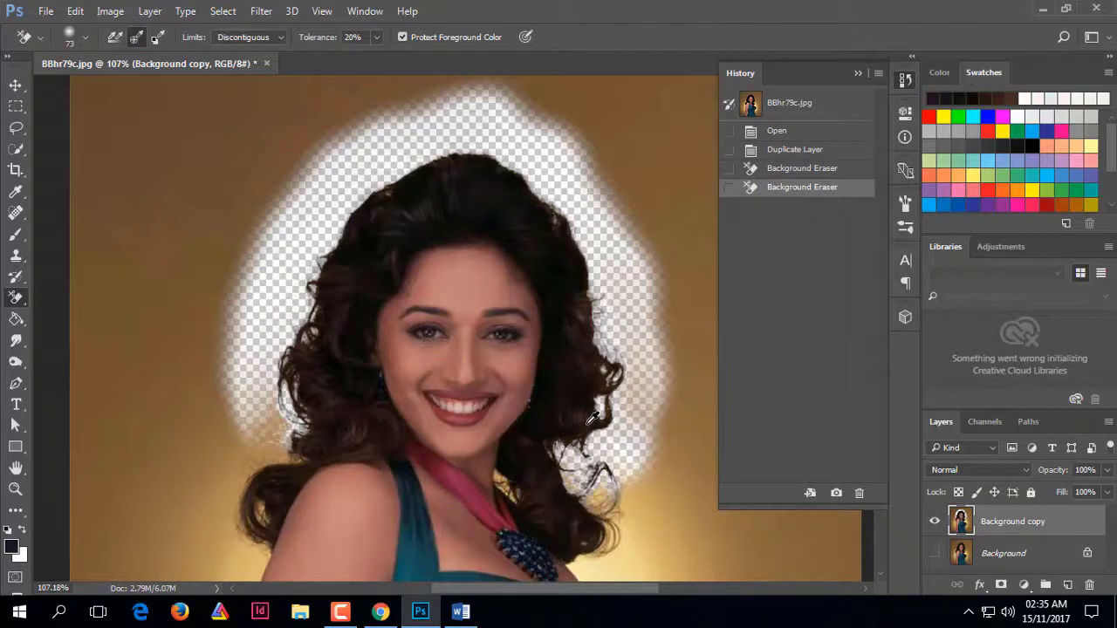
{"action": "mouse_move", "coordinate": [611, 474]}
{"action": "left_mouse_down"}
{"action": "mouse_move", "coordinate": [635, 485]}
{"action": "mouse_move", "coordinate": [580, 471]}
{"action": "mouse_move", "coordinate": [623, 524]}
{"action": "mouse_move", "coordinate": [607, 534]}
{"action": "mouse_move", "coordinate": [623, 531]}
{"action": "mouse_move", "coordinate": [628, 553]}
{"action": "mouse_move", "coordinate": [642, 463]}
{"action": "left_mouse_up"}
{"action": "mouse_move", "coordinate": [637, 399]}
{"action": "left_mouse_down"}
{"action": "mouse_move", "coordinate": [638, 326]}
{"action": "mouse_move", "coordinate": [543, 125]}
{"action": "left_mouse_up"}
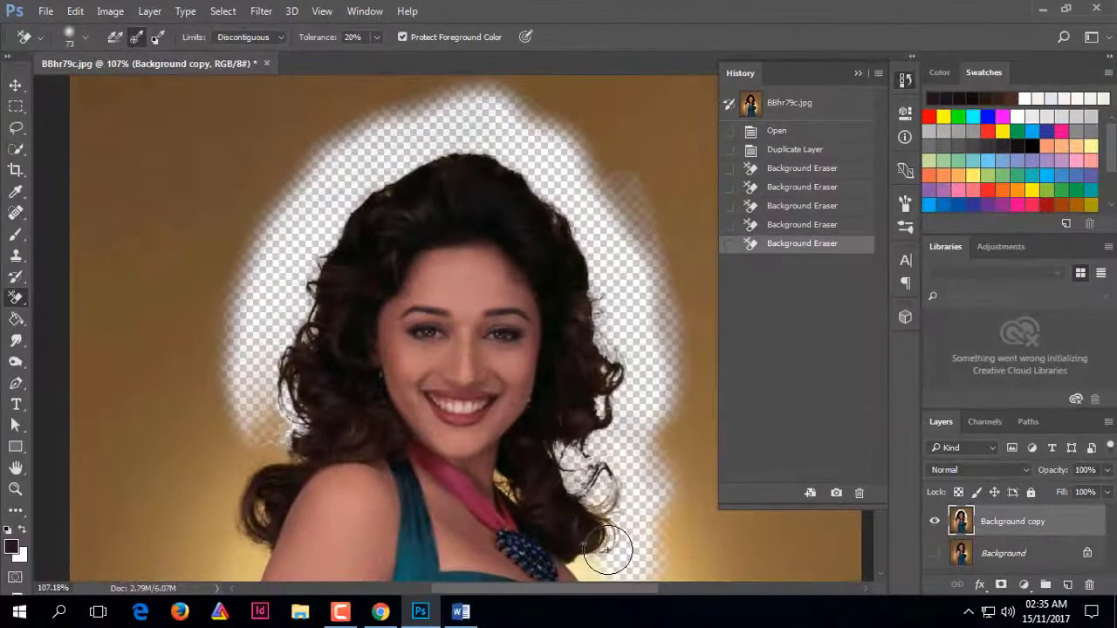
{"action": "mouse_move", "coordinate": [610, 544]}
{"action": "left_mouse_down"}
{"action": "mouse_move", "coordinate": [593, 535]}
{"action": "mouse_move", "coordinate": [589, 562]}
{"action": "left_mouse_up"}
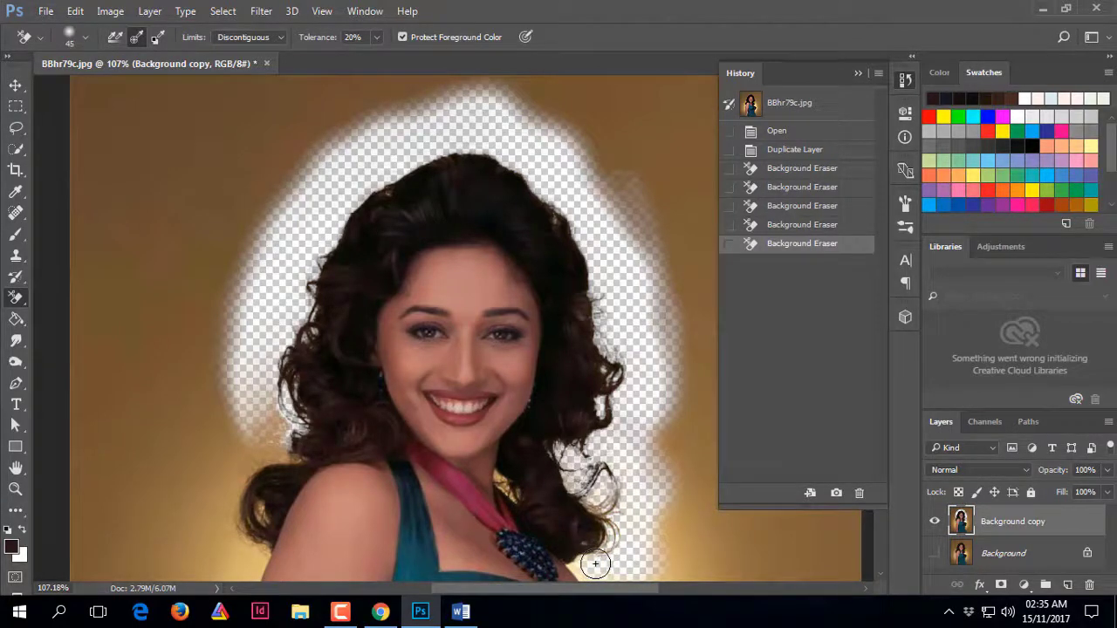
{"action": "left_click_drag", "start_coordinate": [622, 498], "coordinate": [592, 478]}
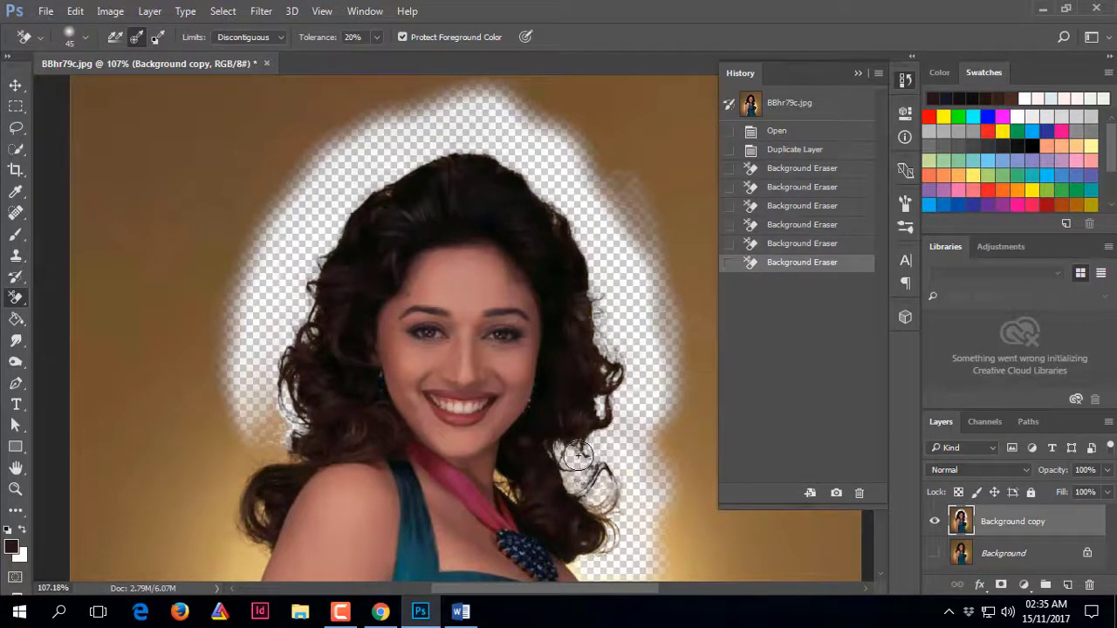
{"action": "key", "text": "y"}
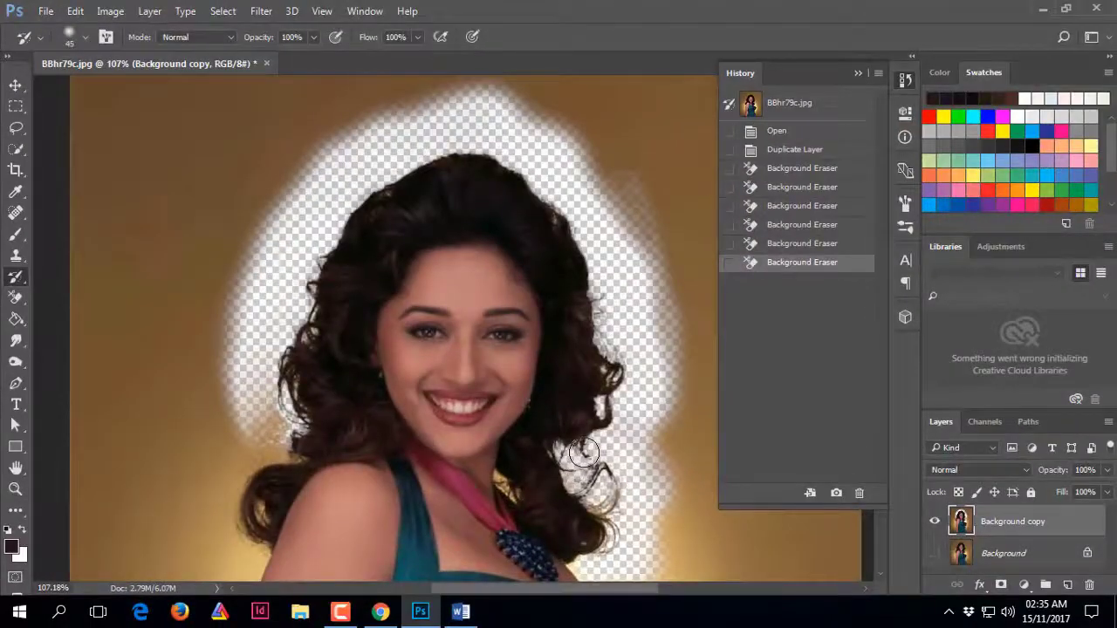
Step: Restore the over-erased right-side hair with the History Brush, then reselect the Background Eraser
{"action": "mouse_move", "coordinate": [580, 458]}
{"action": "left_mouse_down"}
{"action": "mouse_move", "coordinate": [583, 475]}
{"action": "mouse_move", "coordinate": [565, 436]}
{"action": "mouse_move", "coordinate": [602, 449]}
{"action": "mouse_move", "coordinate": [618, 498]}
{"action": "mouse_move", "coordinate": [596, 484]}
{"action": "left_mouse_up"}
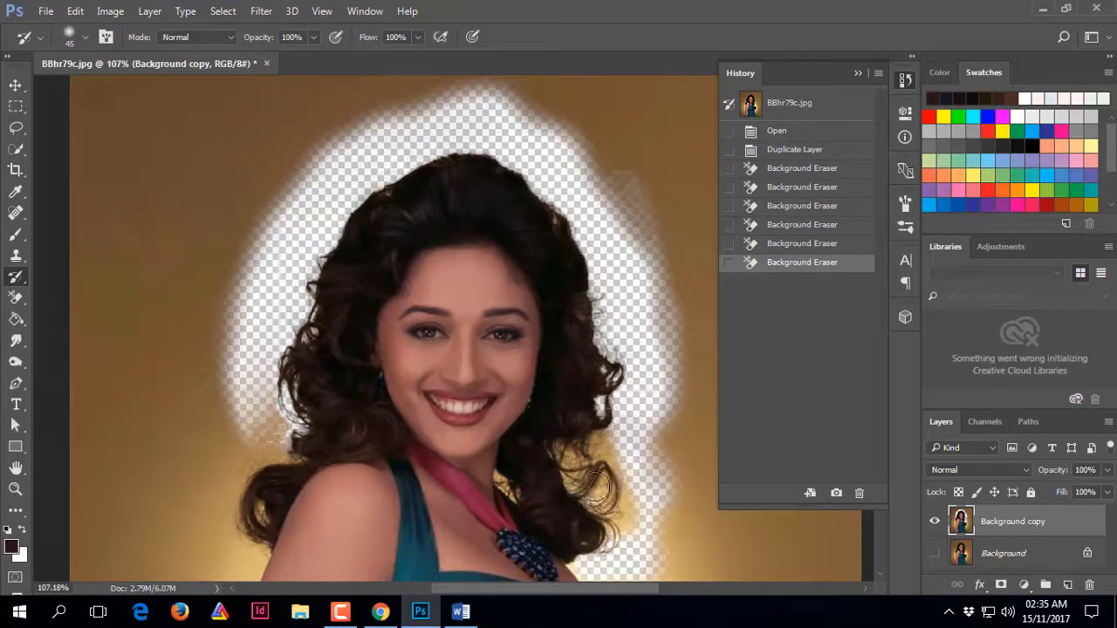
{"action": "mouse_move", "coordinate": [598, 417]}
{"action": "left_mouse_down"}
{"action": "mouse_move", "coordinate": [606, 343]}
{"action": "mouse_move", "coordinate": [630, 350]}
{"action": "mouse_move", "coordinate": [568, 264]}
{"action": "mouse_move", "coordinate": [604, 318]}
{"action": "mouse_move", "coordinate": [595, 268]}
{"action": "mouse_move", "coordinate": [615, 388]}
{"action": "left_mouse_up"}
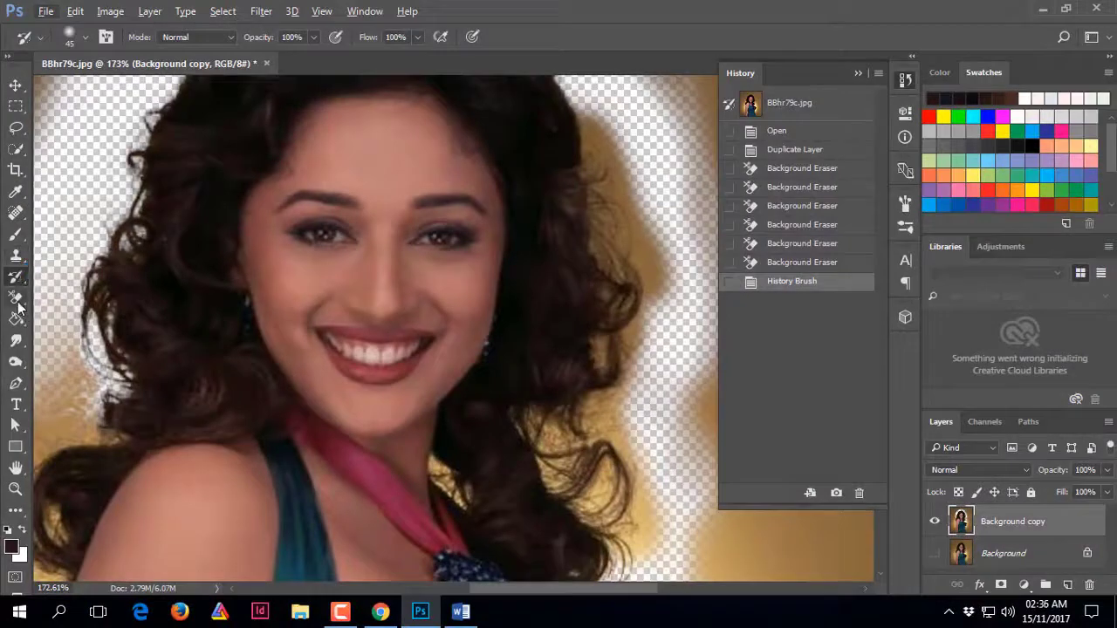
{"action": "left_click", "coordinate": [16, 296]}
{"action": "left_click", "coordinate": [96, 315]}
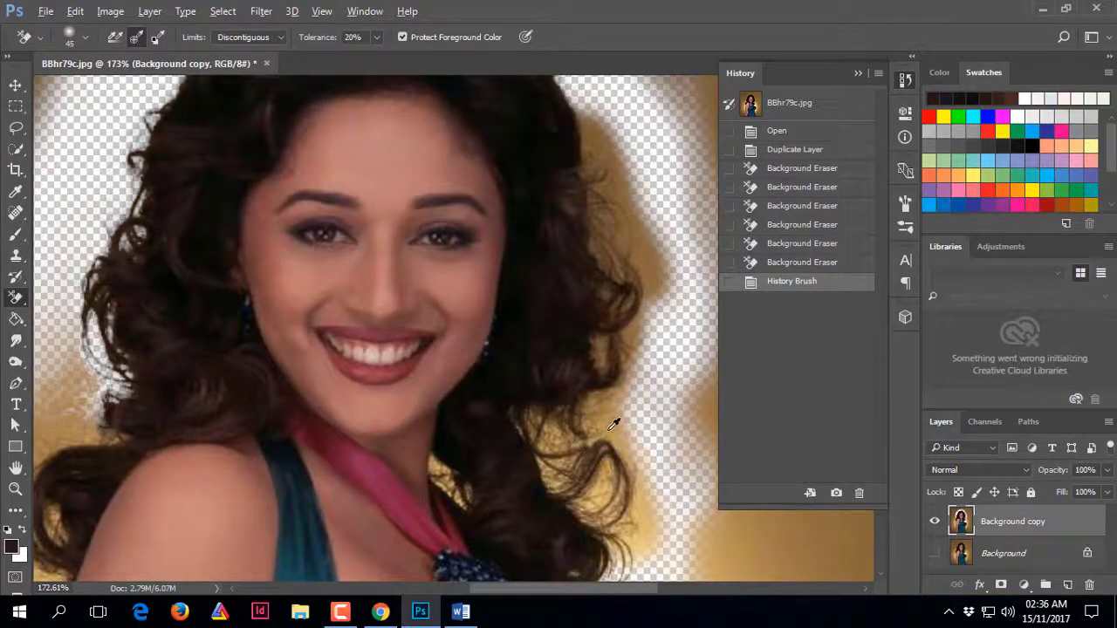
{"action": "left_click", "coordinate": [575, 394]}
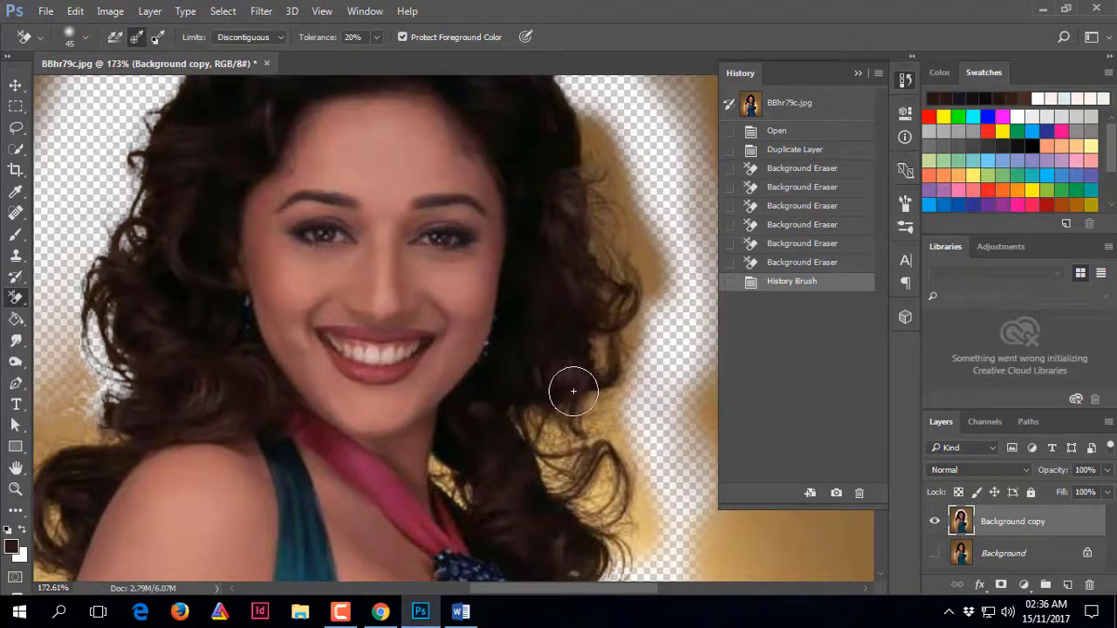
Step: Lower the Background Eraser tolerance to 10% and re-erase the backdrop along the hair edge
{"action": "left_click", "coordinate": [375, 38]}
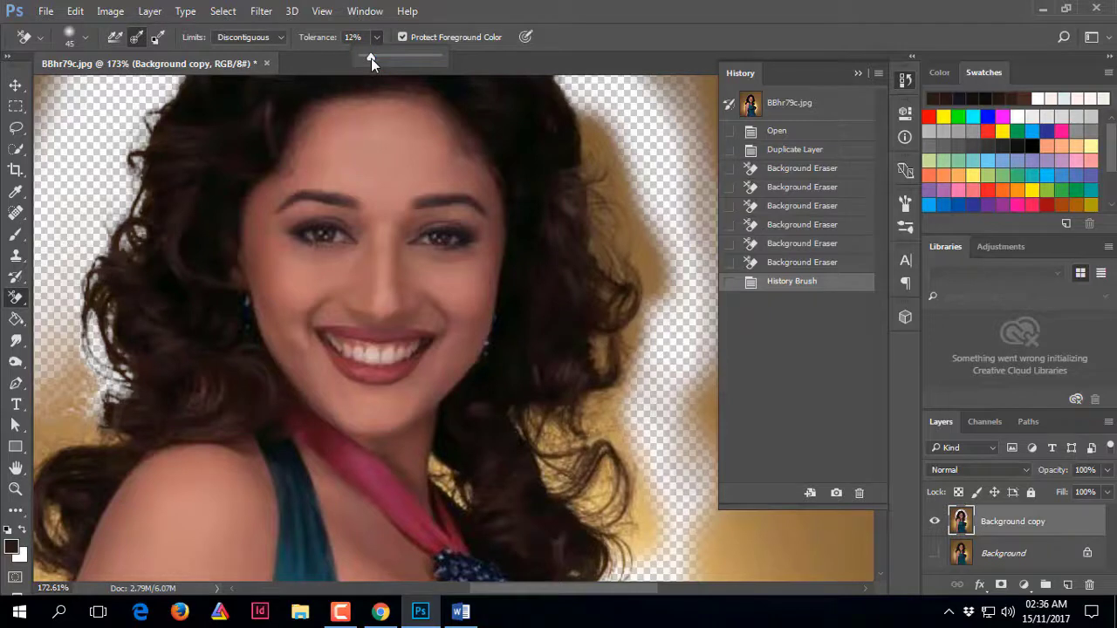
{"action": "left_click_drag", "start_coordinate": [370, 58], "coordinate": [368, 58]}
{"action": "mouse_move", "coordinate": [596, 414]}
{"action": "left_mouse_down"}
{"action": "mouse_move", "coordinate": [607, 418]}
{"action": "mouse_move", "coordinate": [624, 387]}
{"action": "left_mouse_up"}
{"action": "left_click_drag", "start_coordinate": [642, 329], "coordinate": [636, 428]}
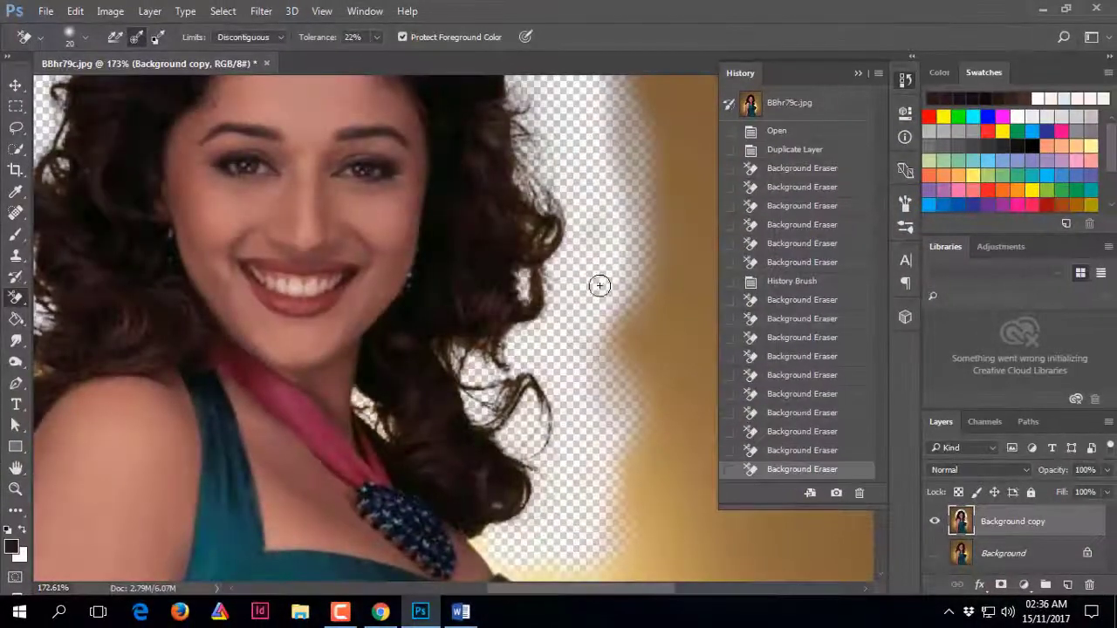
{"action": "scroll", "coordinate": [664, 330], "scroll_direction": "down", "scroll_amount": 5}
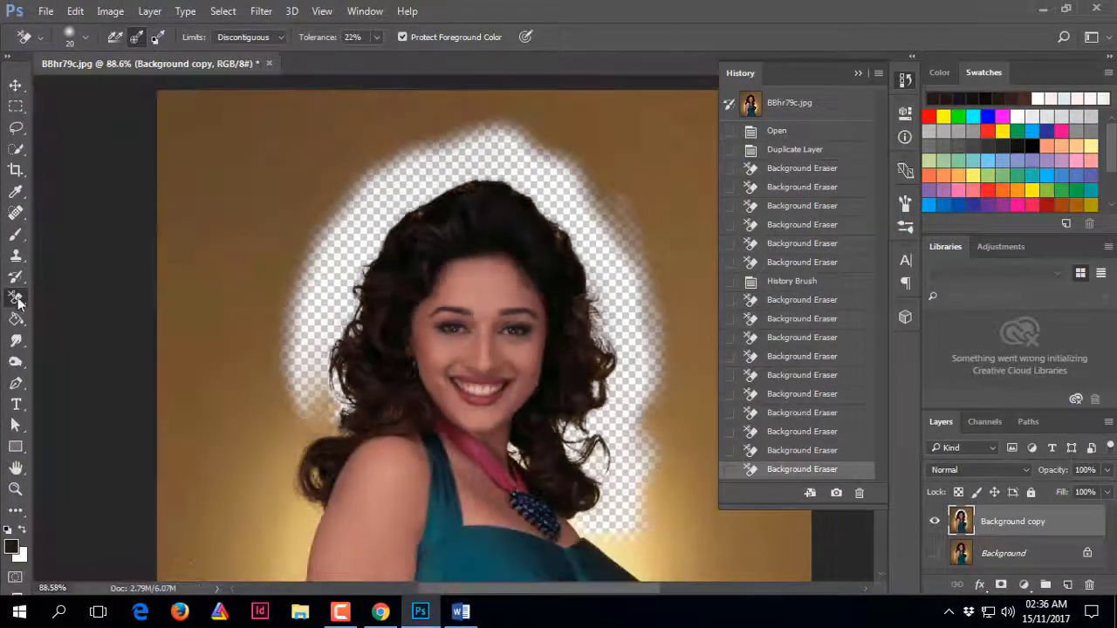
Step: Magic-erase the tan background around the portrait, undoing the extra erase beside the left shoulder
{"action": "right_click", "coordinate": [19, 301]}
{"action": "left_click", "coordinate": [82, 328]}
{"action": "left_click", "coordinate": [233, 127]}
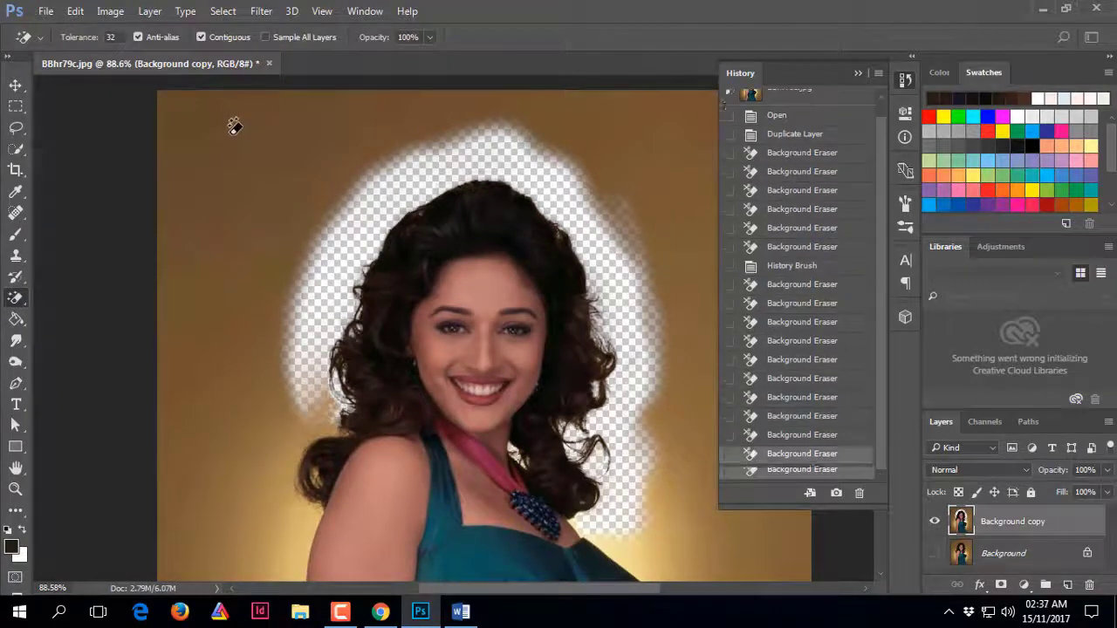
{"action": "left_click", "coordinate": [234, 127]}
{"action": "left_click", "coordinate": [300, 379]}
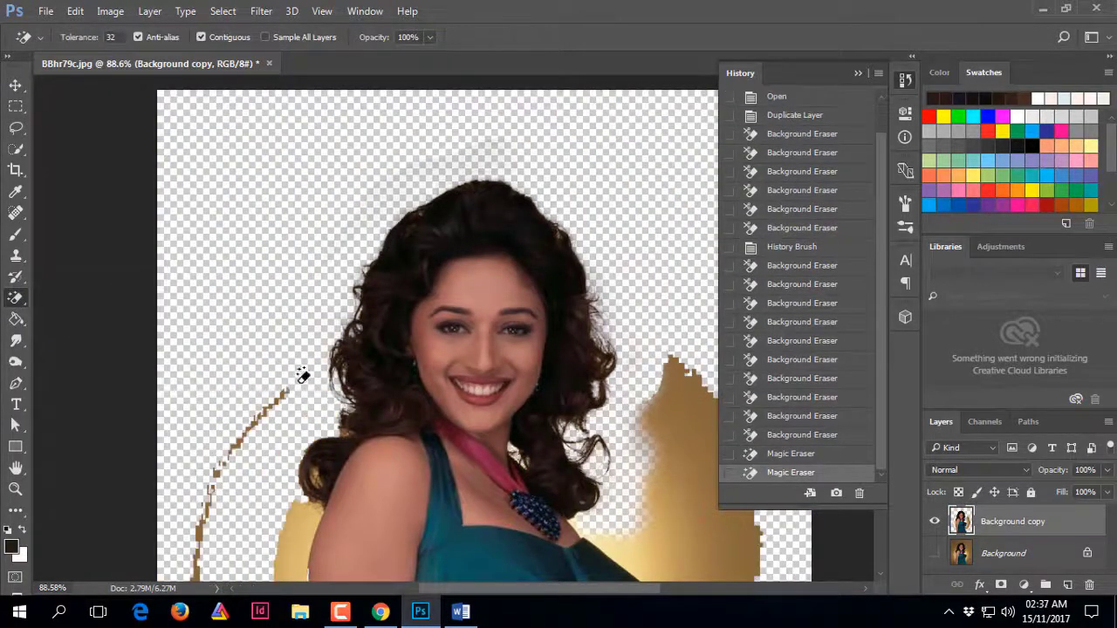
{"action": "key", "text": "ctrl+z"}
{"action": "scroll", "coordinate": [229, 502], "scroll_direction": "down", "scroll_amount": 2}
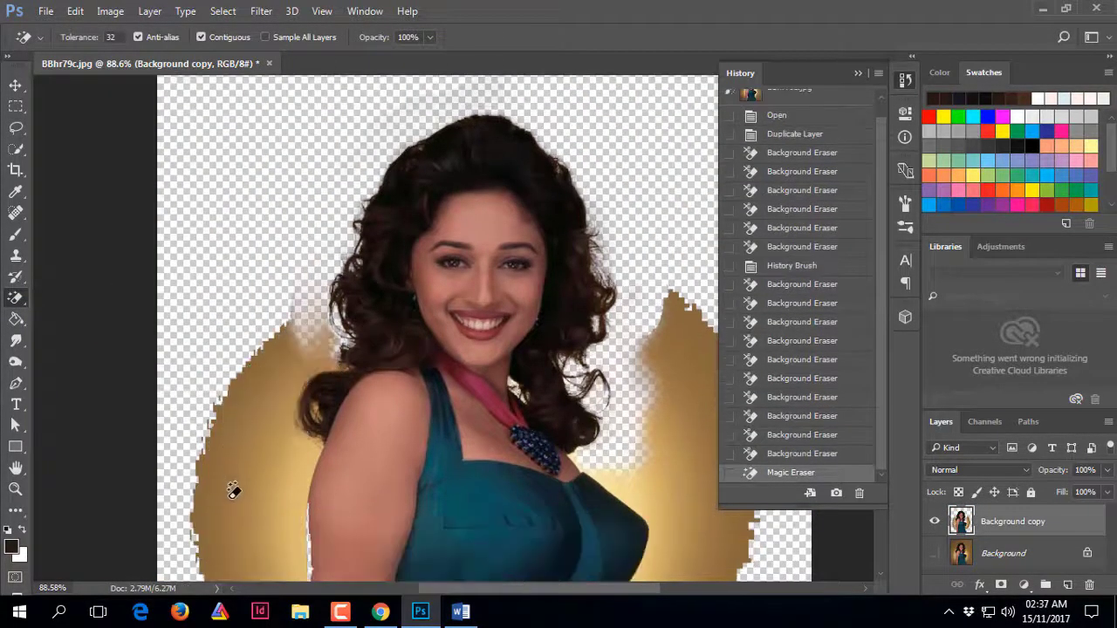
{"action": "right_click", "coordinate": [24, 298]}
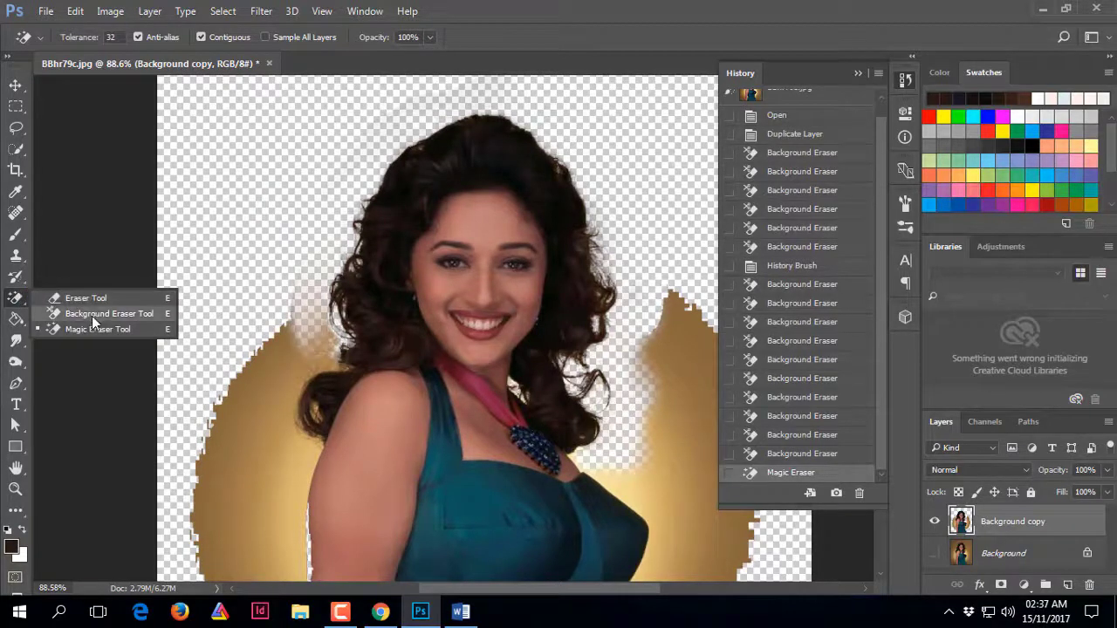
Step: Use a soft 0% hardness plain Eraser to wipe the tan area along the left edge
{"action": "left_click", "coordinate": [94, 297]}
{"action": "mouse_move", "coordinate": [229, 373]}
{"action": "left_mouse_down"}
{"action": "mouse_move", "coordinate": [237, 337]}
{"action": "mouse_move", "coordinate": [253, 325]}
{"action": "left_mouse_up"}
{"action": "left_click", "coordinate": [84, 39]}
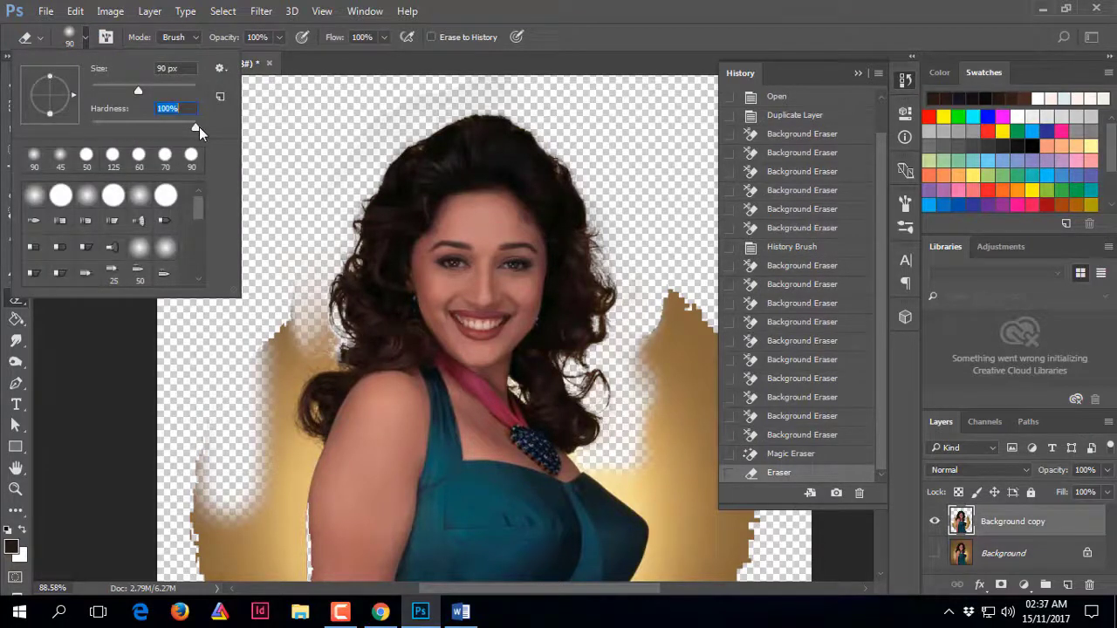
{"action": "key", "text": "Return"}
{"action": "mouse_move", "coordinate": [237, 534]}
{"action": "left_mouse_down"}
{"action": "mouse_move", "coordinate": [247, 507]}
{"action": "mouse_move", "coordinate": [247, 471]}
{"action": "mouse_move", "coordinate": [247, 518]}
{"action": "mouse_move", "coordinate": [252, 417]}
{"action": "mouse_move", "coordinate": [293, 330]}
{"action": "left_mouse_up"}
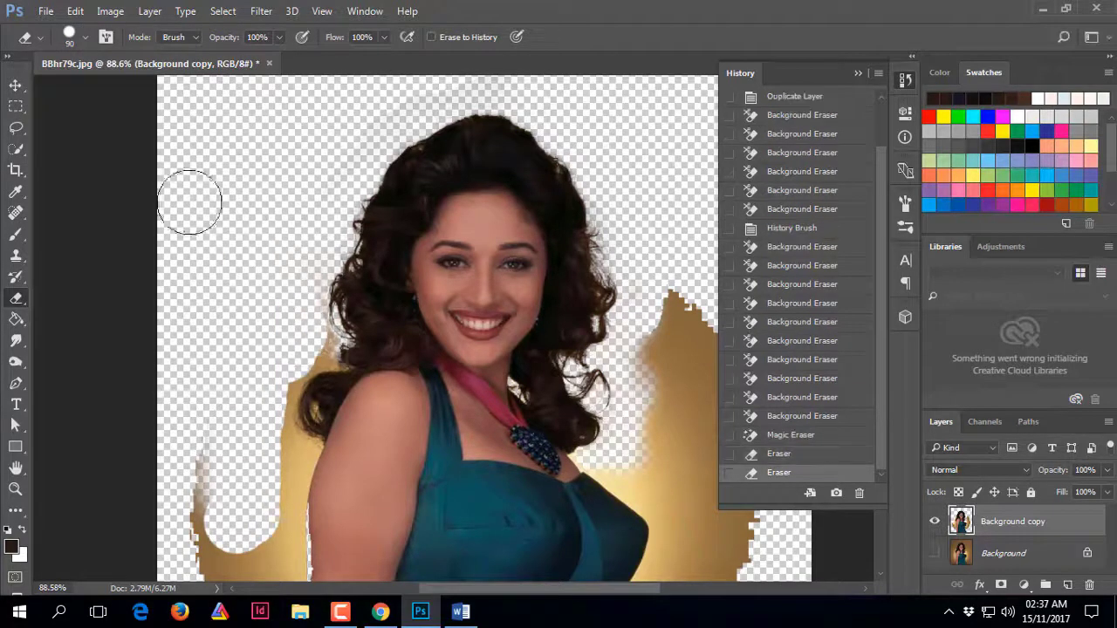
{"action": "left_click", "coordinate": [87, 37]}
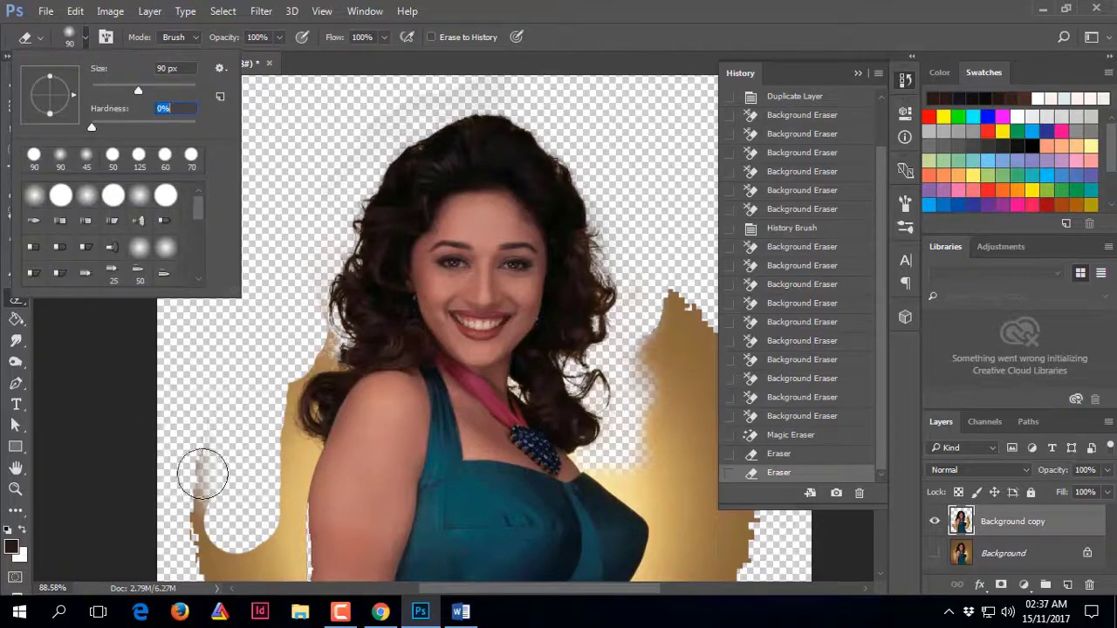
{"action": "key", "text": "Return"}
Step: Erase the lower-left tan strip, the smudges near the hair, and the upper-left halo
{"action": "mouse_move", "coordinate": [199, 437]}
{"action": "left_mouse_down"}
{"action": "mouse_move", "coordinate": [203, 538]}
{"action": "mouse_move", "coordinate": [175, 525]}
{"action": "mouse_move", "coordinate": [199, 532]}
{"action": "left_mouse_up"}
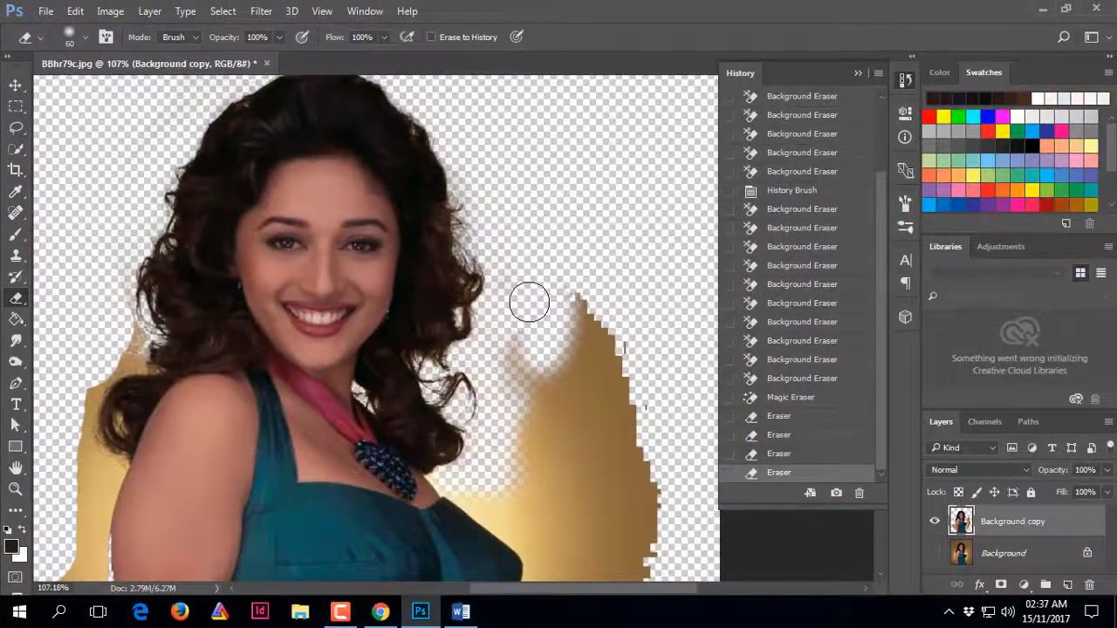
{"action": "mouse_move", "coordinate": [528, 302]}
{"action": "left_mouse_down"}
{"action": "mouse_move", "coordinate": [517, 386]}
{"action": "mouse_move", "coordinate": [529, 352]}
{"action": "left_mouse_up"}
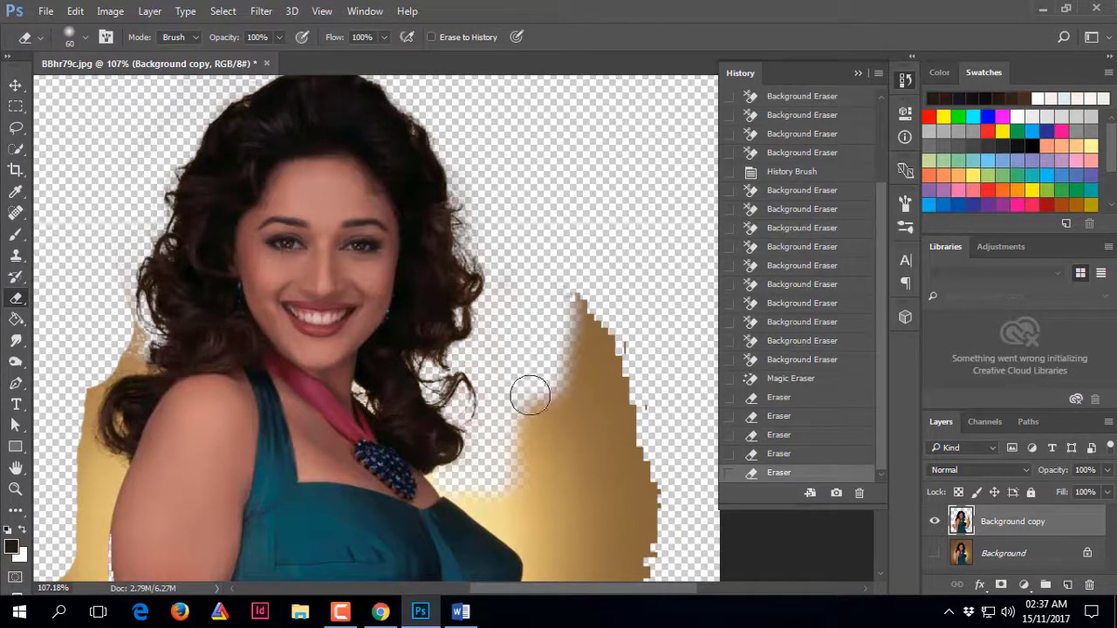
{"action": "left_click_drag", "start_coordinate": [127, 346], "coordinate": [104, 282]}
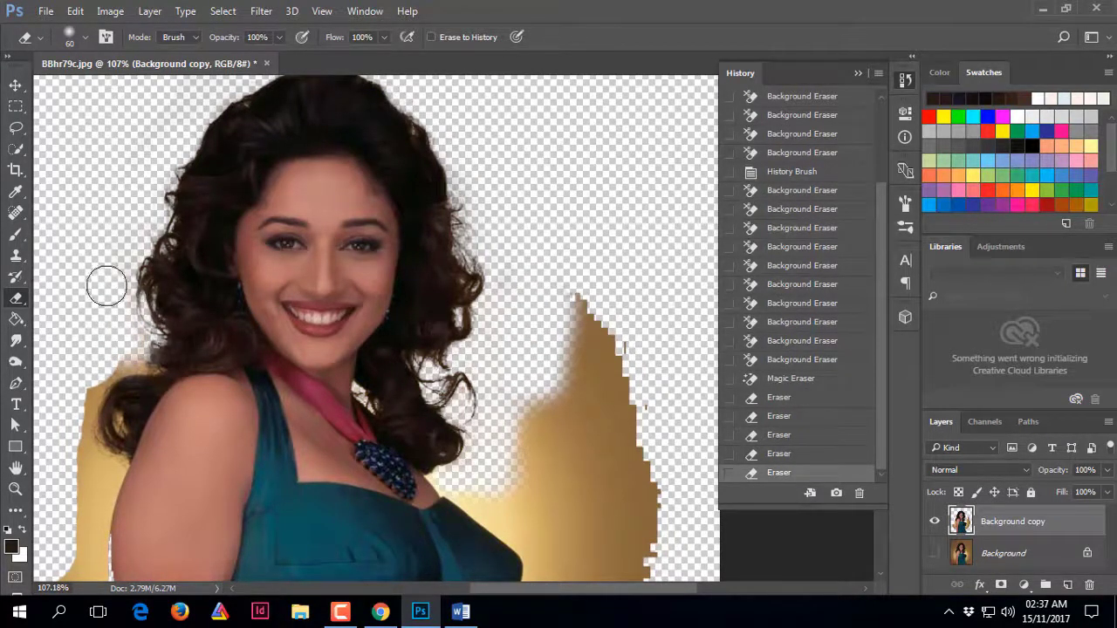
{"action": "left_click_drag", "start_coordinate": [119, 149], "coordinate": [144, 118]}
{"action": "scroll", "coordinate": [457, 156], "scroll_direction": "up", "scroll_amount": 2}
Step: Erase the faint halos at the top and right side of the hair with the plain Eraser
{"action": "left_click_drag", "start_coordinate": [471, 129], "coordinate": [442, 89]}
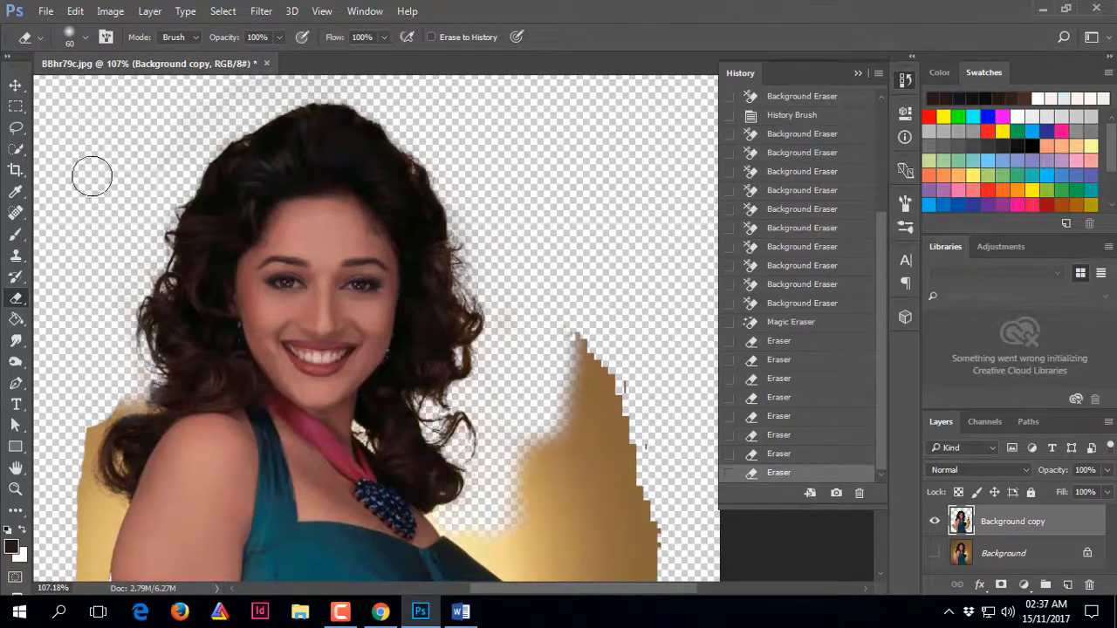
{"action": "right_click", "coordinate": [17, 300]}
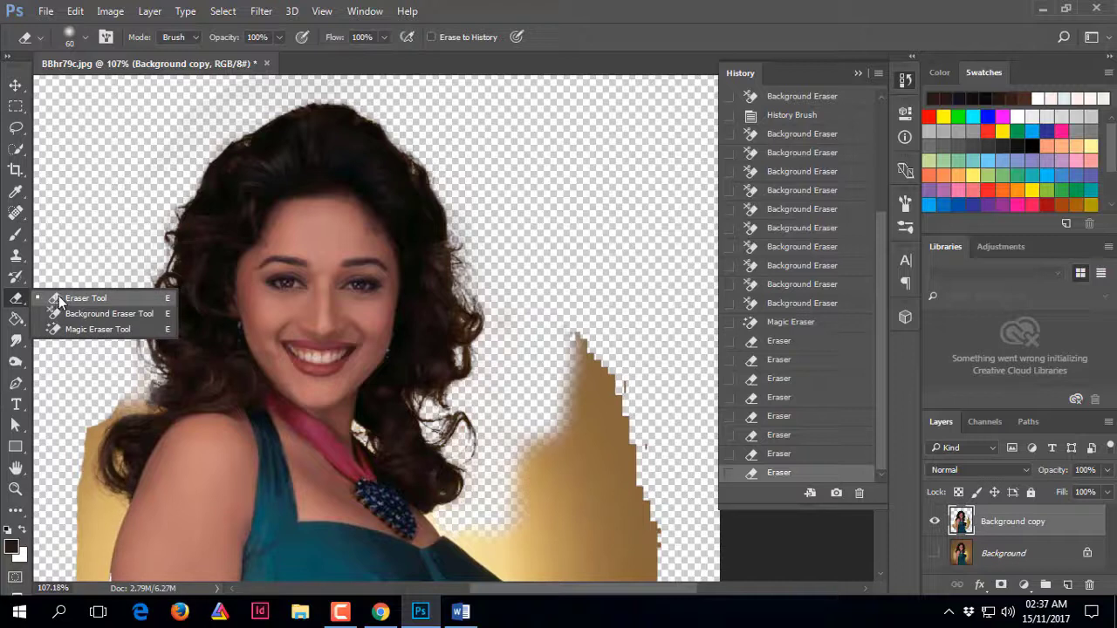
{"action": "left_click", "coordinate": [59, 299]}
{"action": "left_click_drag", "start_coordinate": [530, 270], "coordinate": [480, 179]}
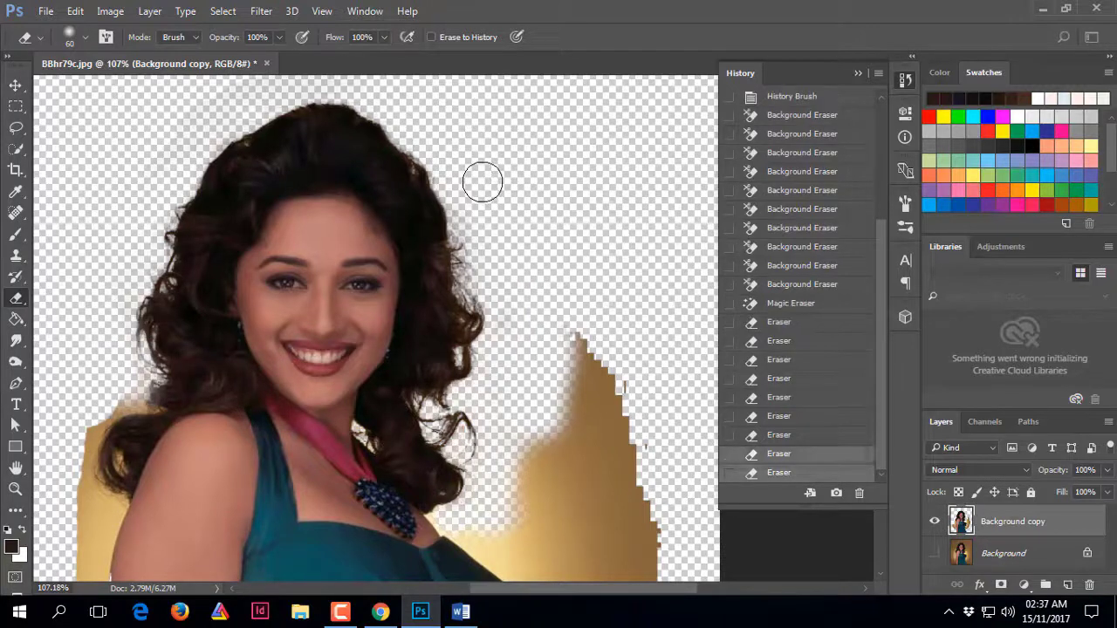
{"action": "mouse_move", "coordinate": [551, 332]}
{"action": "left_mouse_down"}
{"action": "mouse_move", "coordinate": [567, 365]}
{"action": "mouse_move", "coordinate": [580, 366]}
{"action": "mouse_move", "coordinate": [576, 314]}
{"action": "left_mouse_up"}
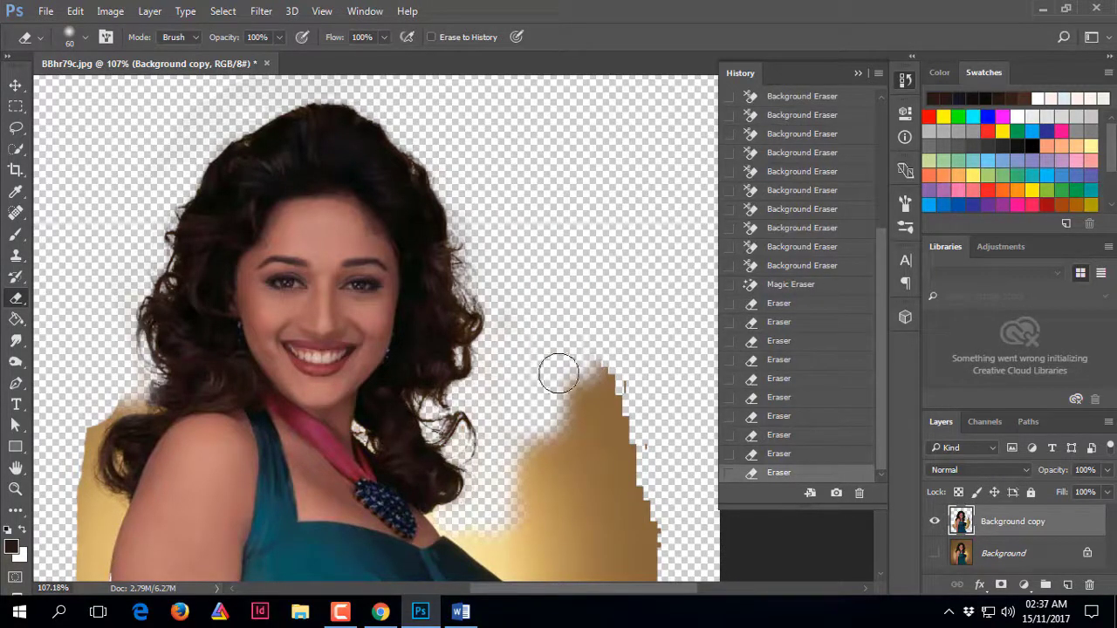